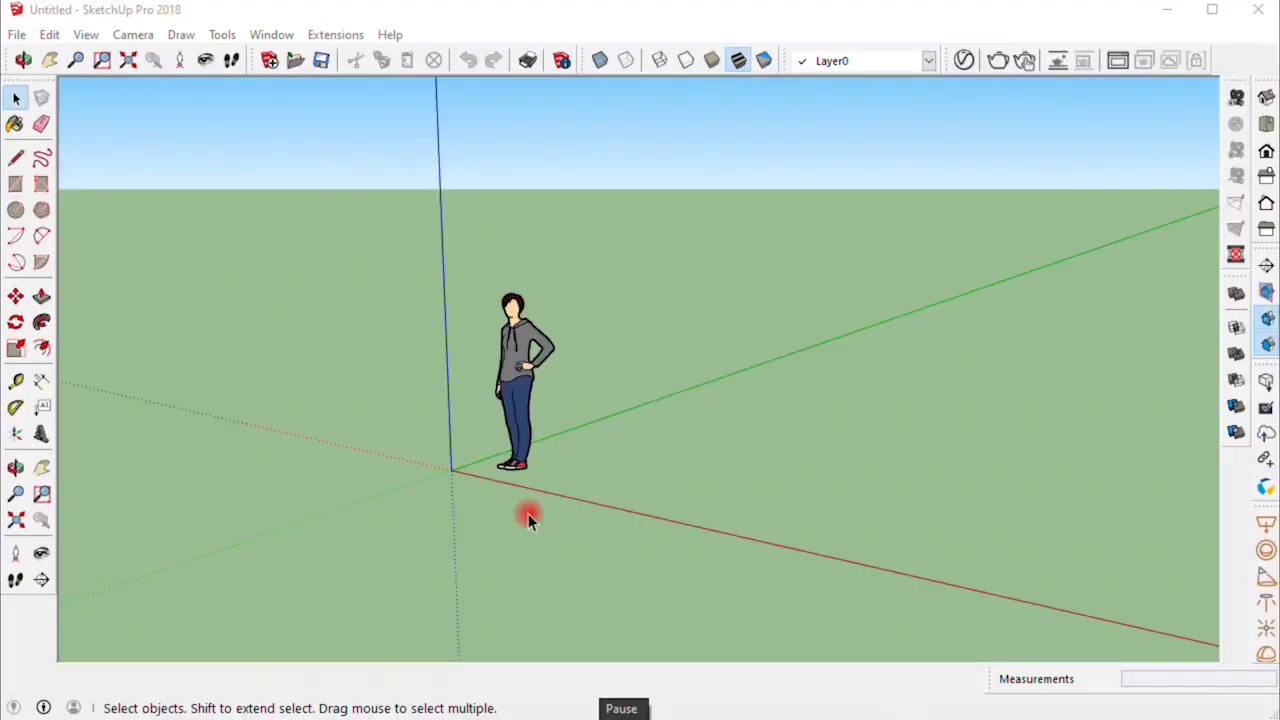
# Step: Delete the default human scale figure, leaving only the axes
pyautogui.click(515, 360)
pyautogui.press('Delete')
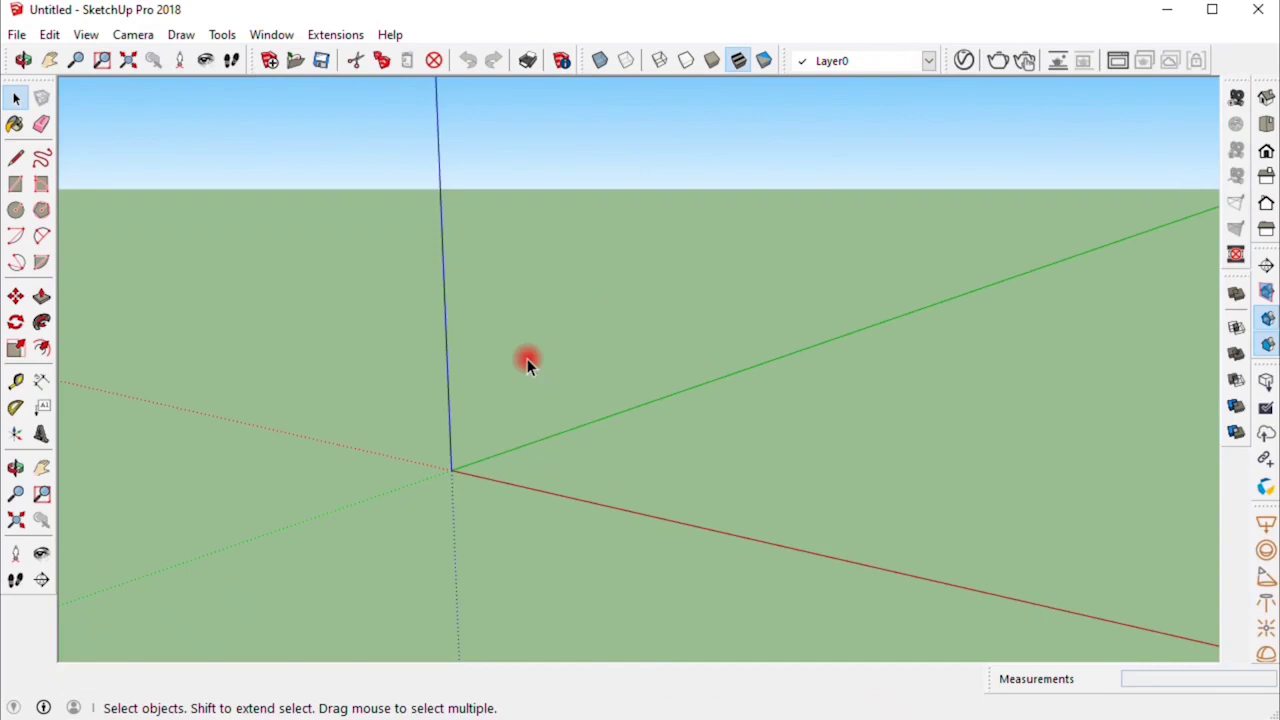
pyautogui.click(20, 35)
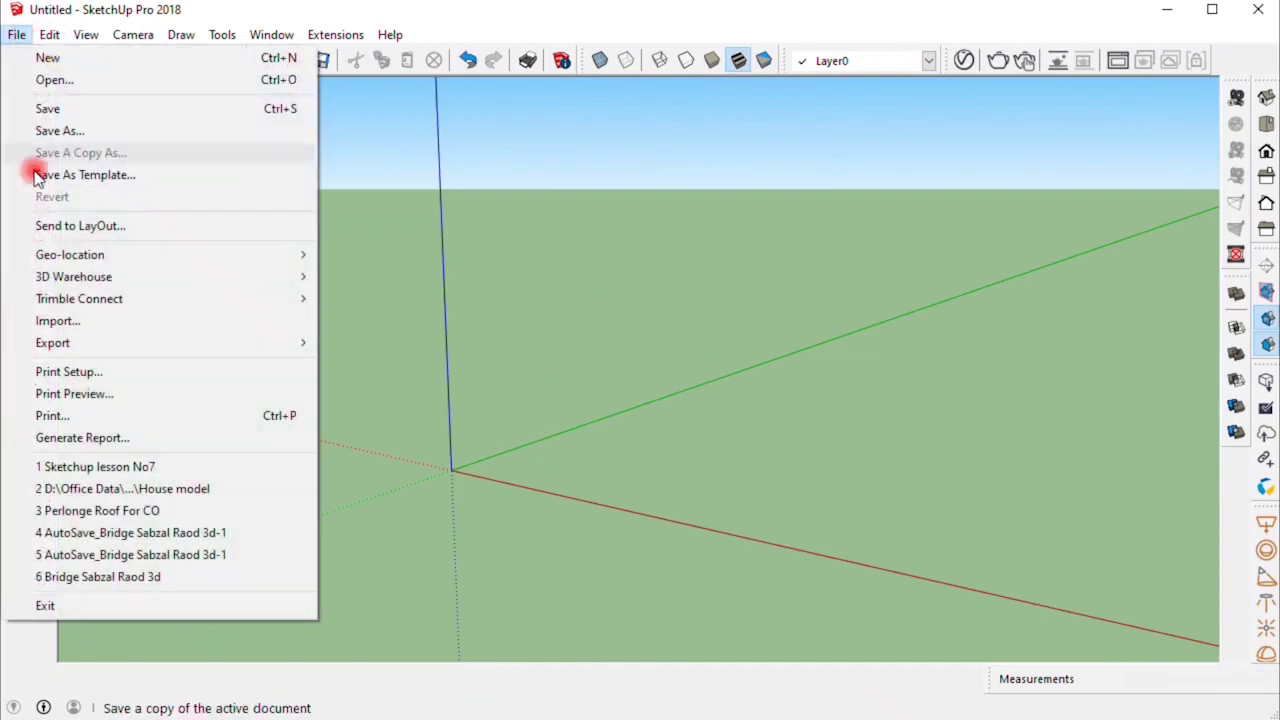
# Step: Import 'Training Dwg file' from the Auto CAD 2006 folder, bringing in 2 layers and 36 lines
pyautogui.click(87, 323)
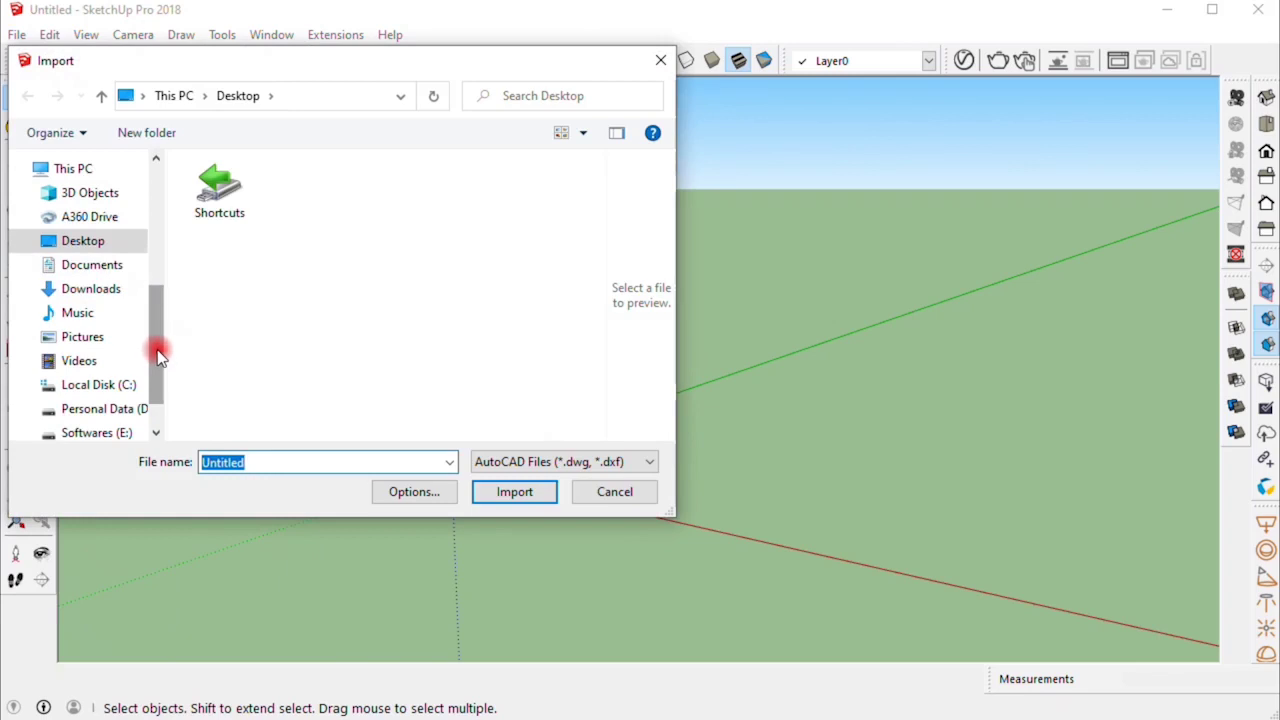
pyautogui.moveTo(155, 348); pyautogui.dragTo(157, 363)
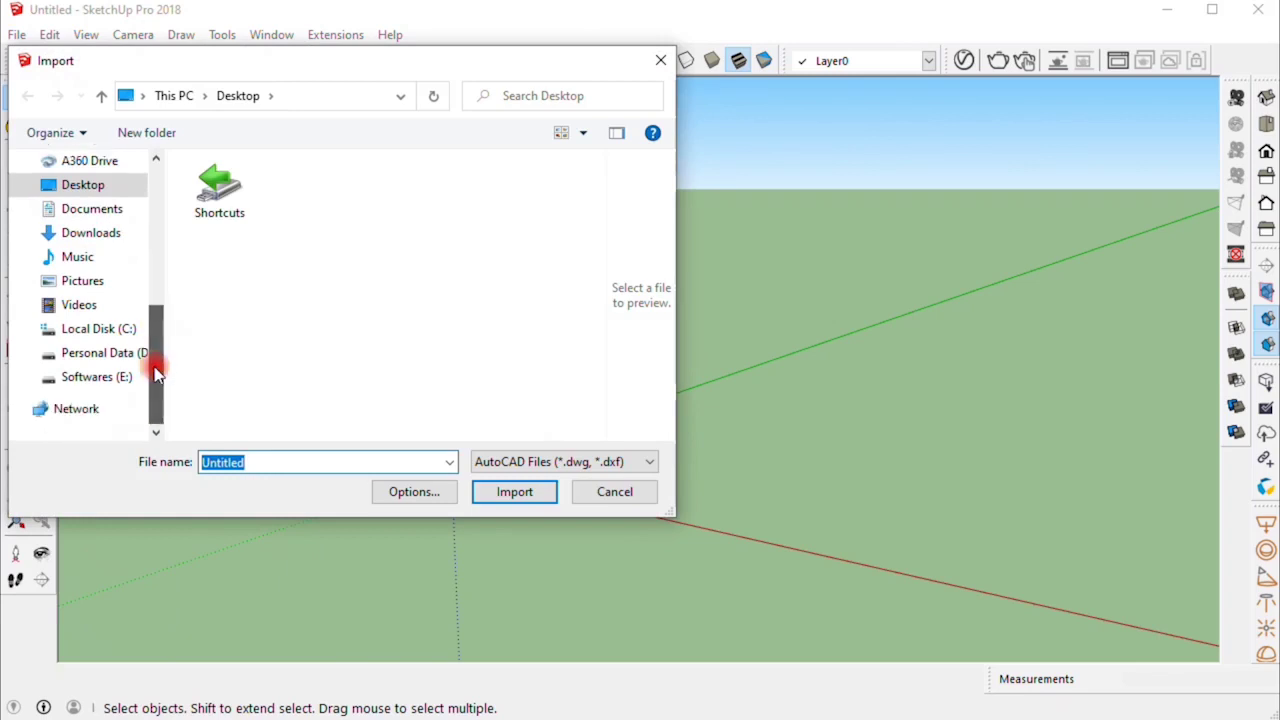
pyautogui.click(108, 354)
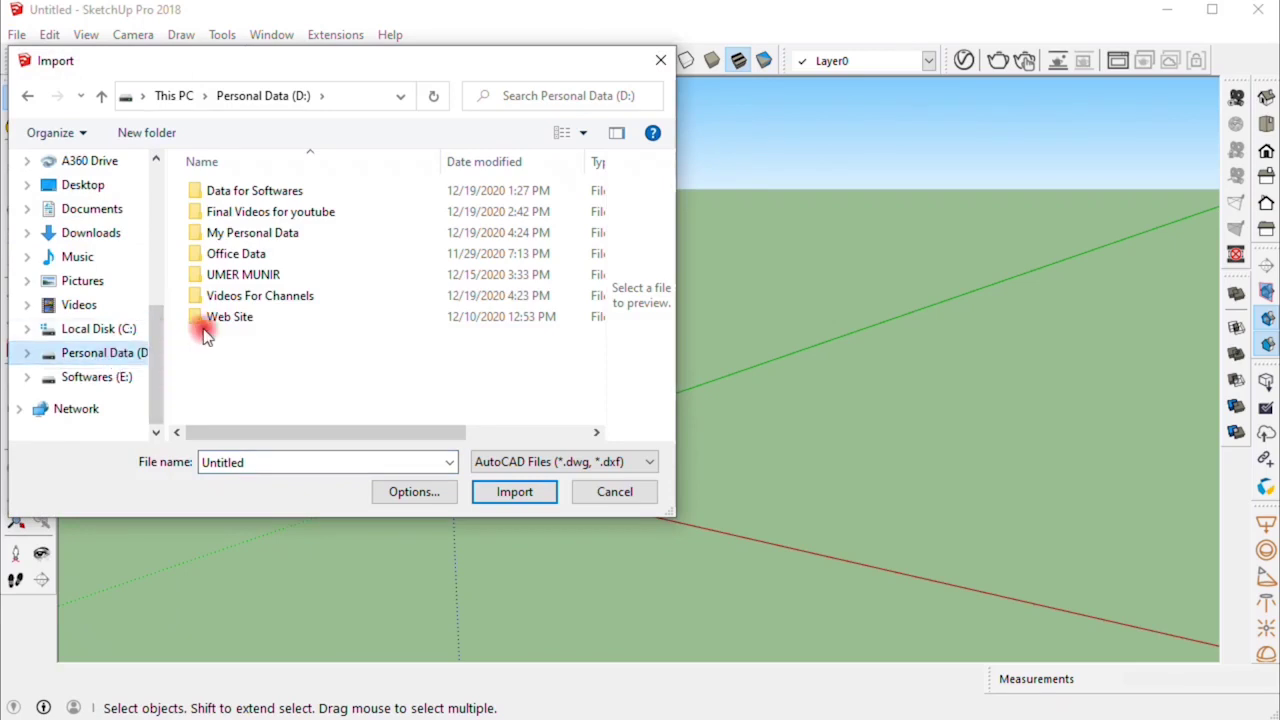
pyautogui.doubleClick(250, 299)
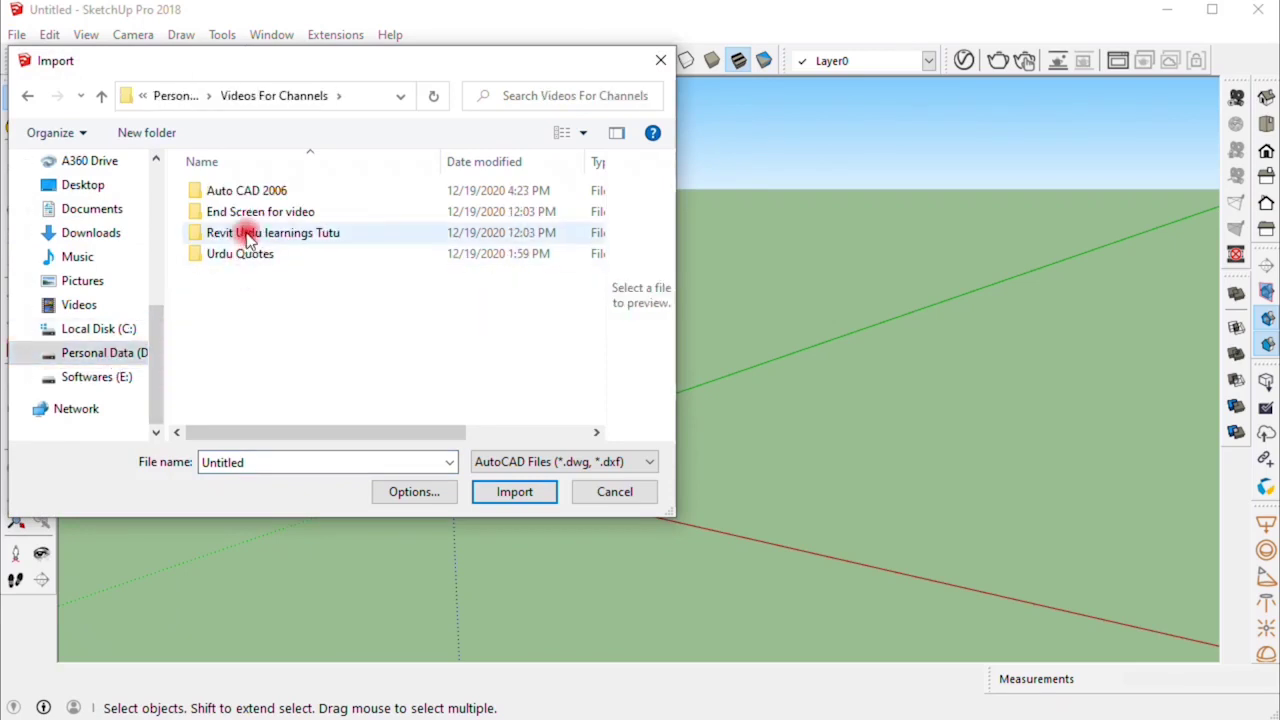
pyautogui.doubleClick(262, 190)
pyautogui.click(229, 257)
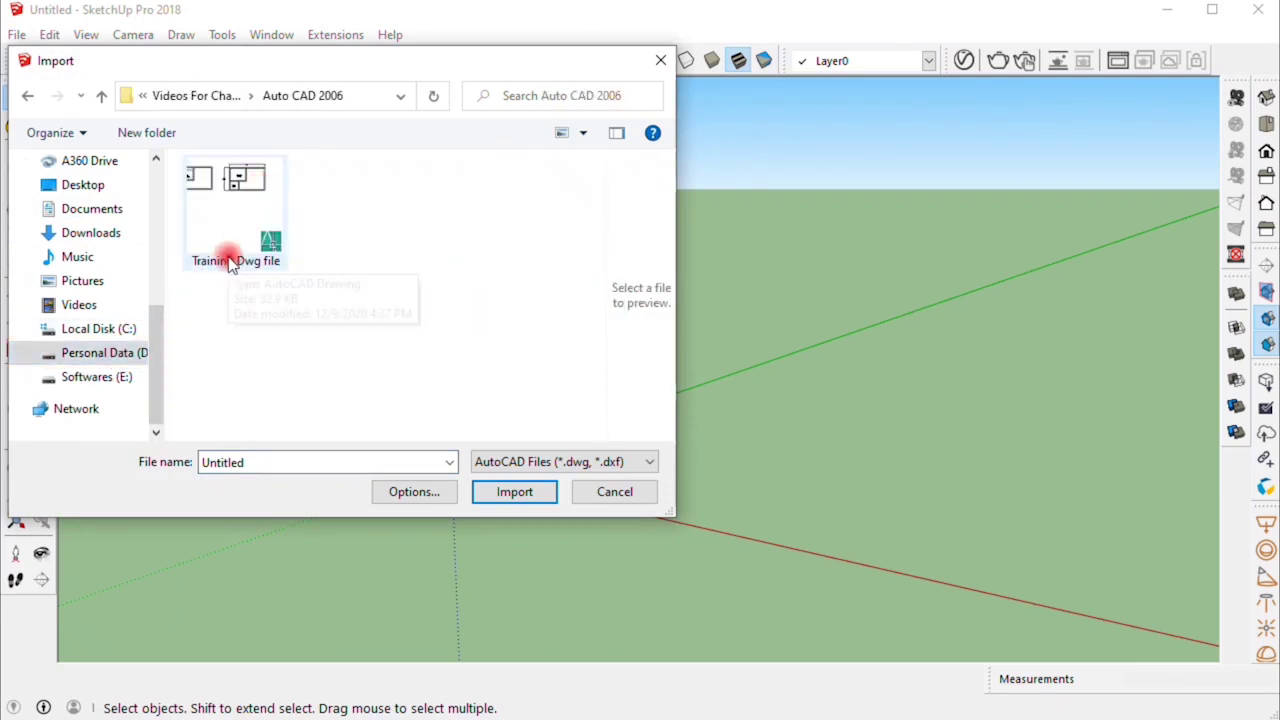
pyautogui.click(101, 95)
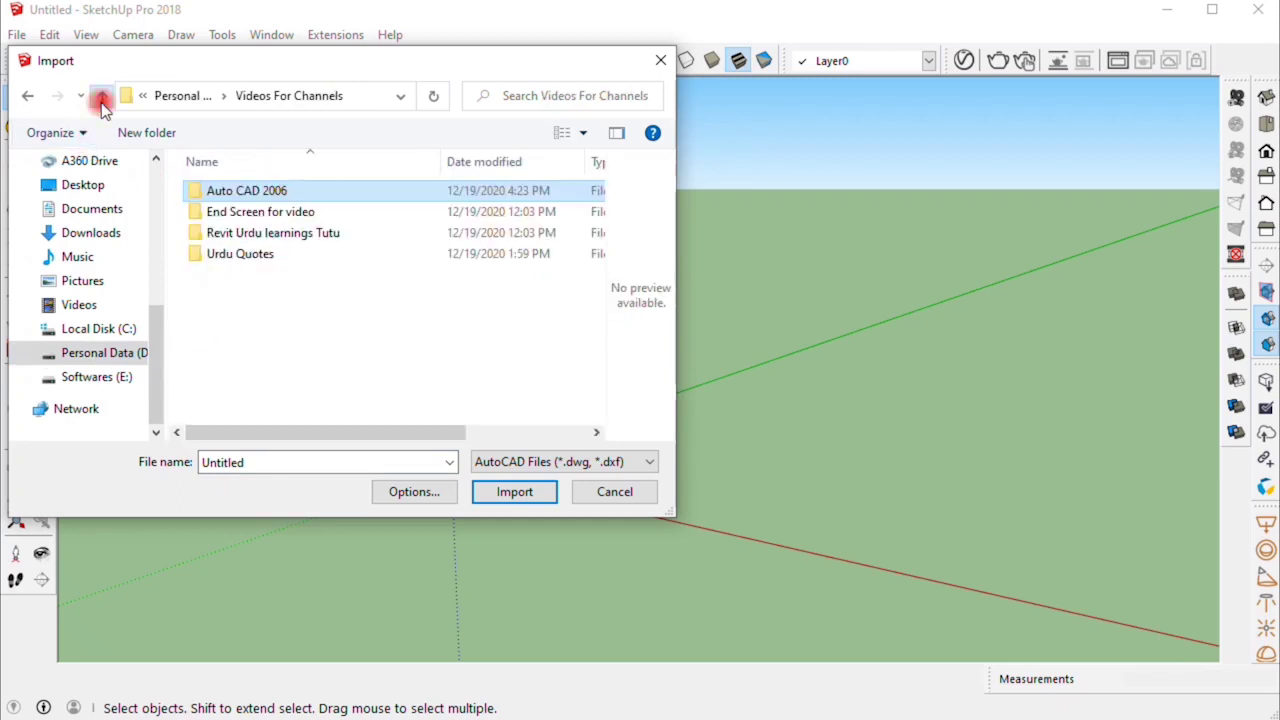
pyautogui.doubleClick(200, 190)
pyautogui.click(202, 190)
pyautogui.doubleClick(206, 186)
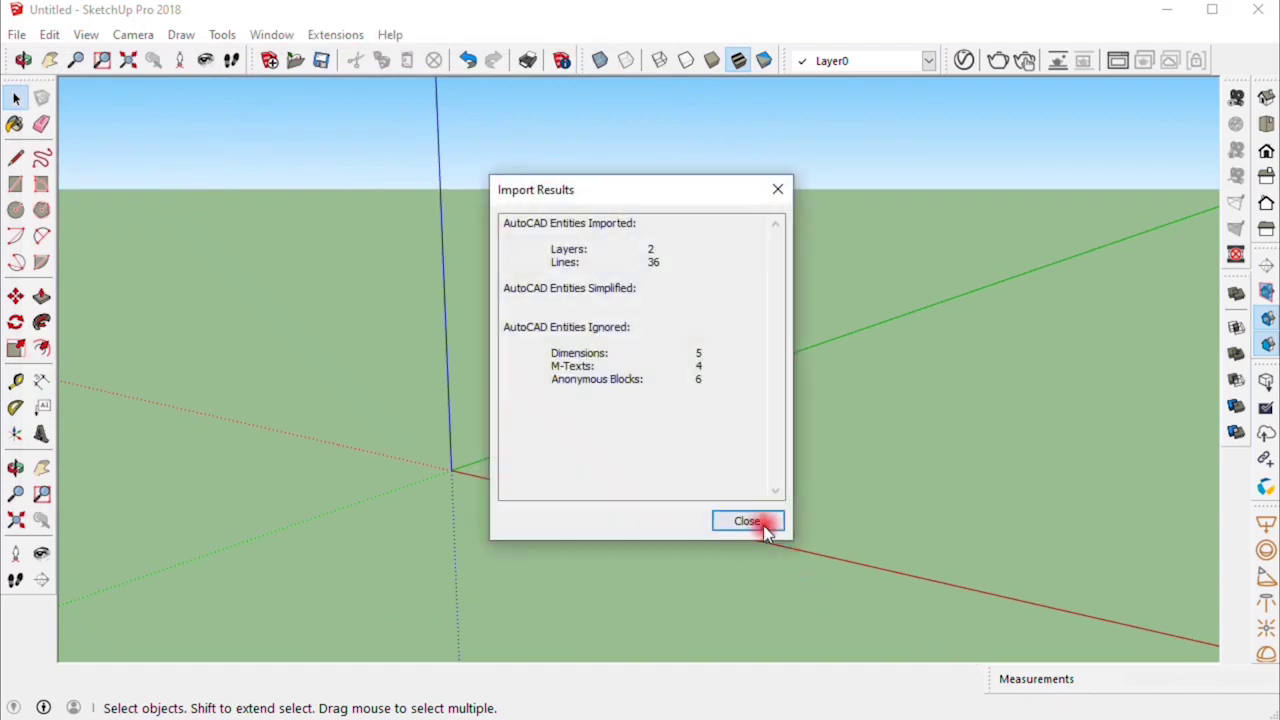
pyautogui.click(755, 521)
# Step: Orbit and zoom to frame both imported floor plans from above at an angle
pyautogui.moveTo(644, 417); pyautogui.dragTo(766, 604, button='middle')
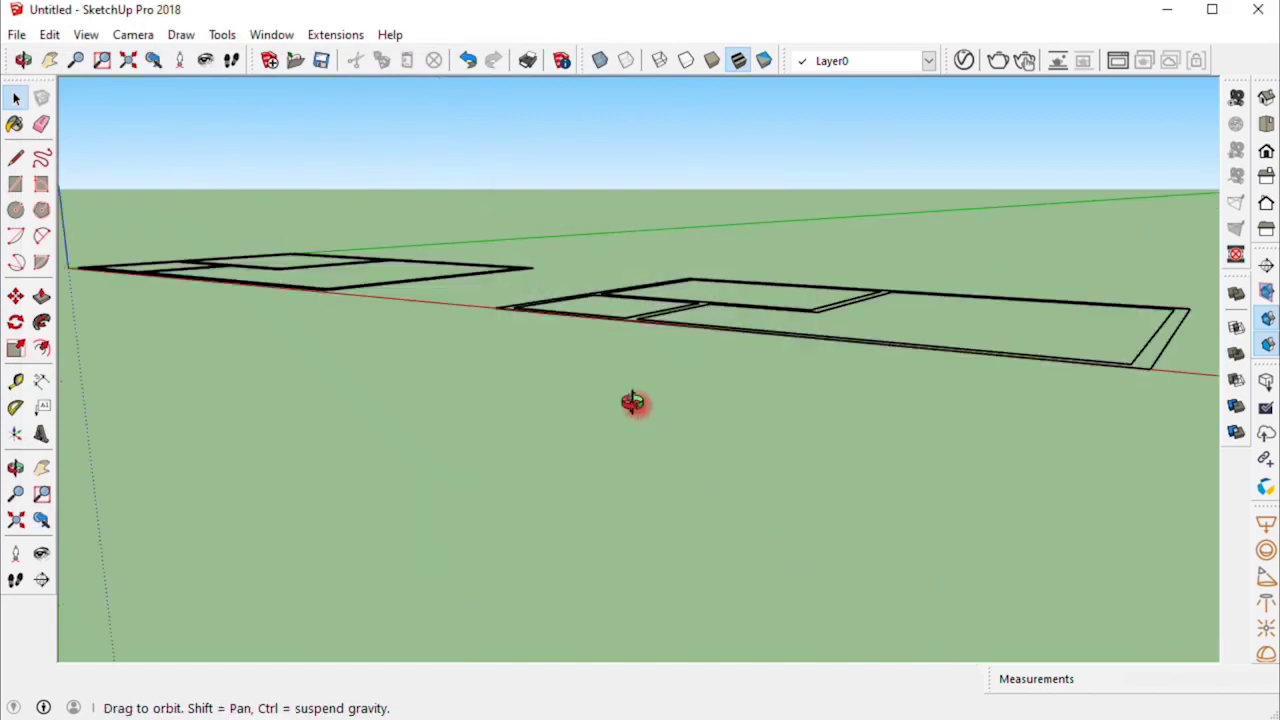
pyautogui.scroll(-3, 766, 604)
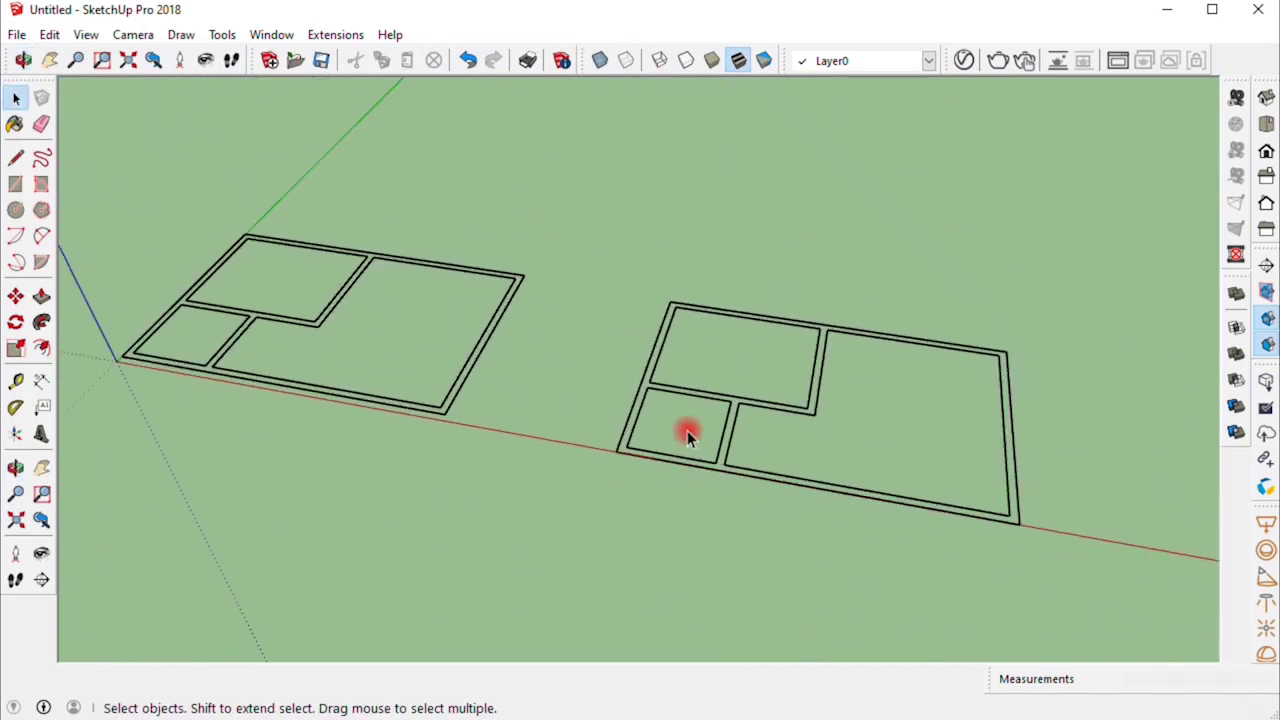
pyautogui.moveTo(390, 408)
pyautogui.mouseDown(button='middle')
pyautogui.moveTo(591, 432)
pyautogui.moveTo(449, 417)
pyautogui.mouseUp(button='middle')
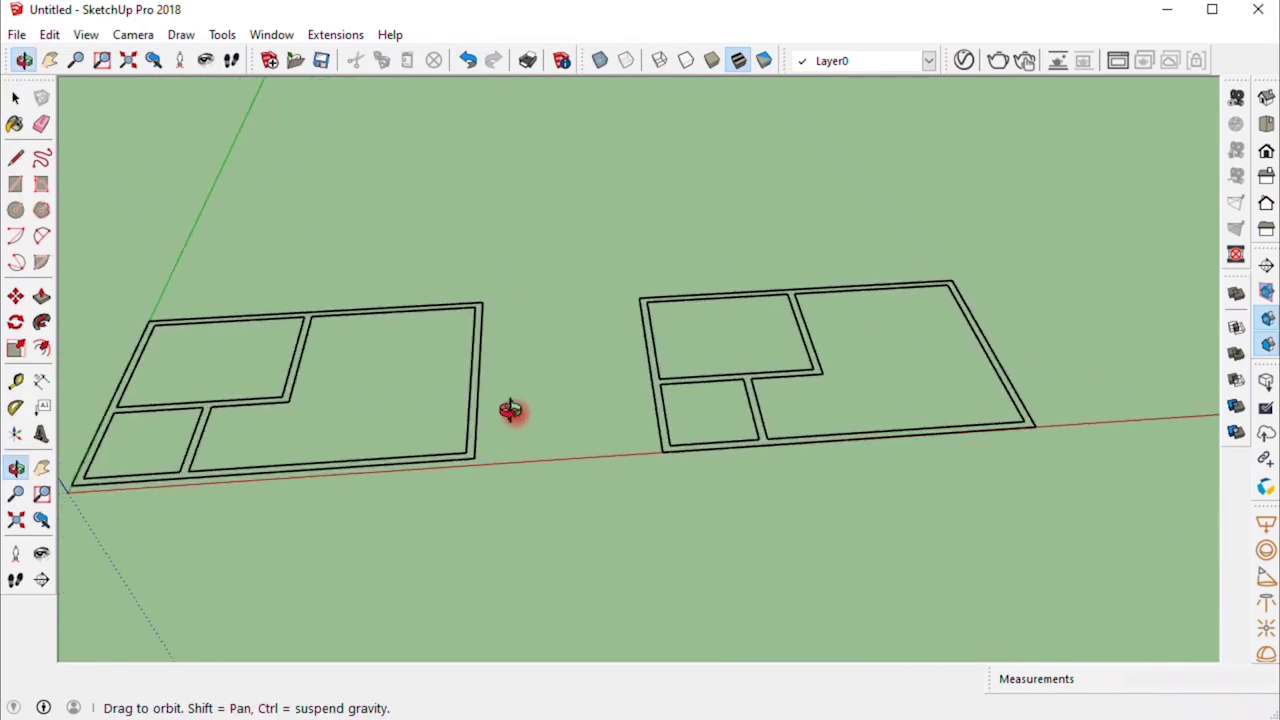
pyautogui.moveTo(200, 366); pyautogui.dragTo(296, 368, button='middle')
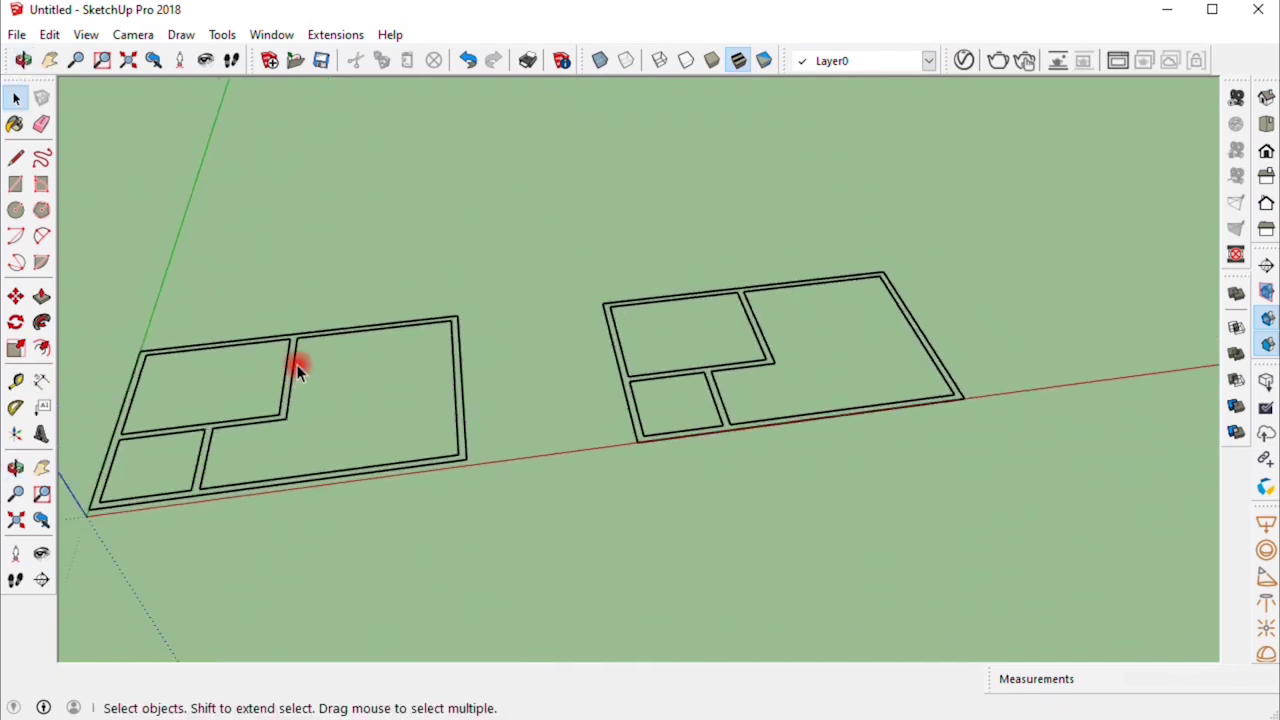
pyautogui.scroll(-1, 296, 368)
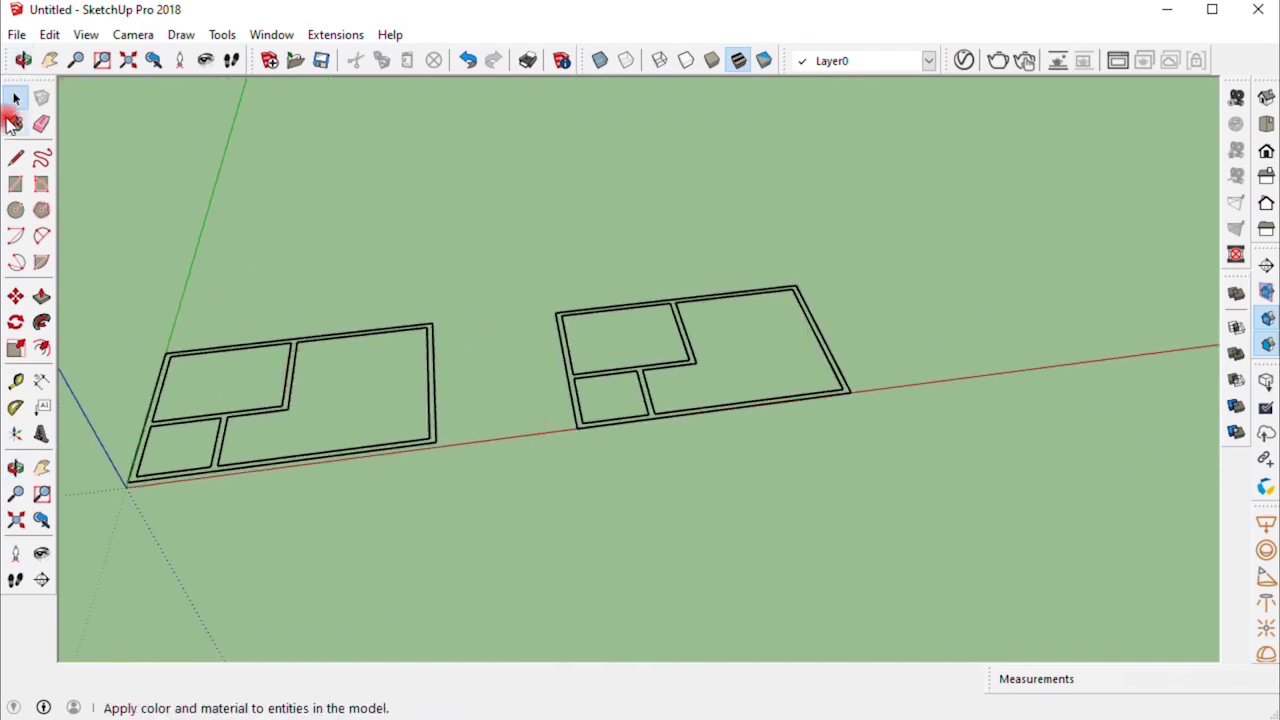
# Step: Select everything and explode the imported drawing into loose lines
pyautogui.moveTo(640, 440); pyautogui.dragTo(568, 473)
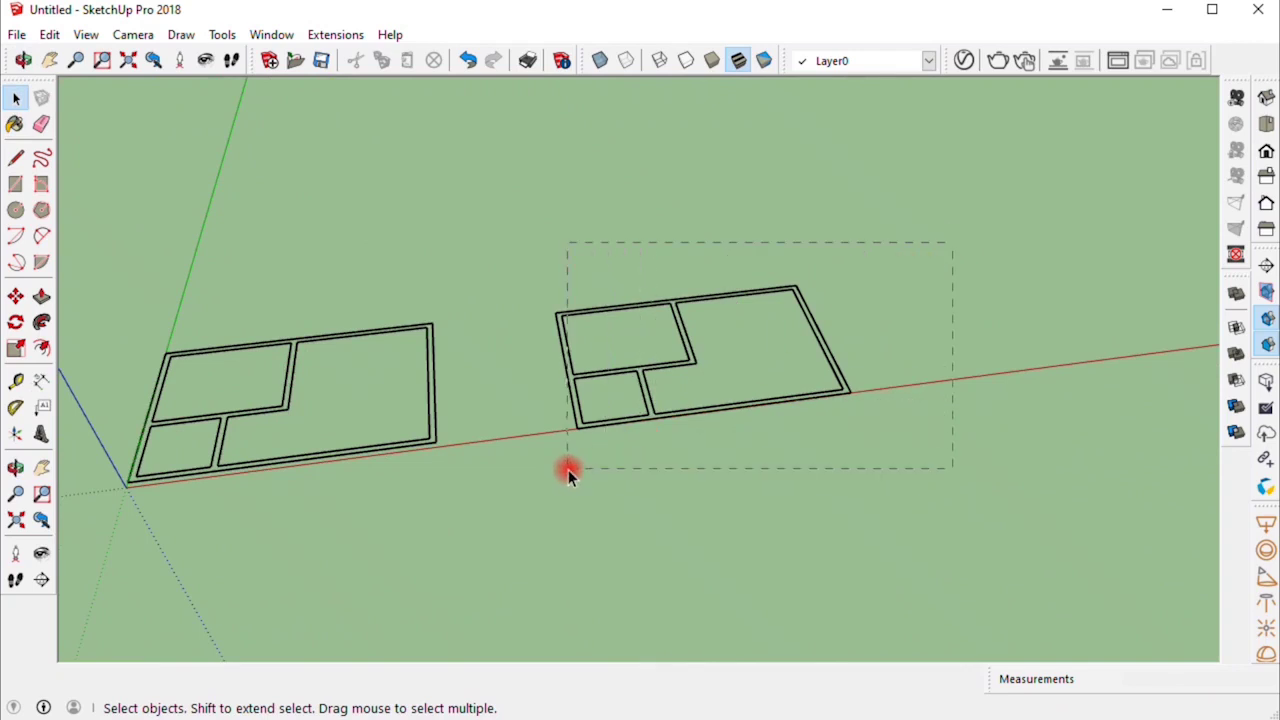
pyautogui.hotkey('ctrl', 'z')
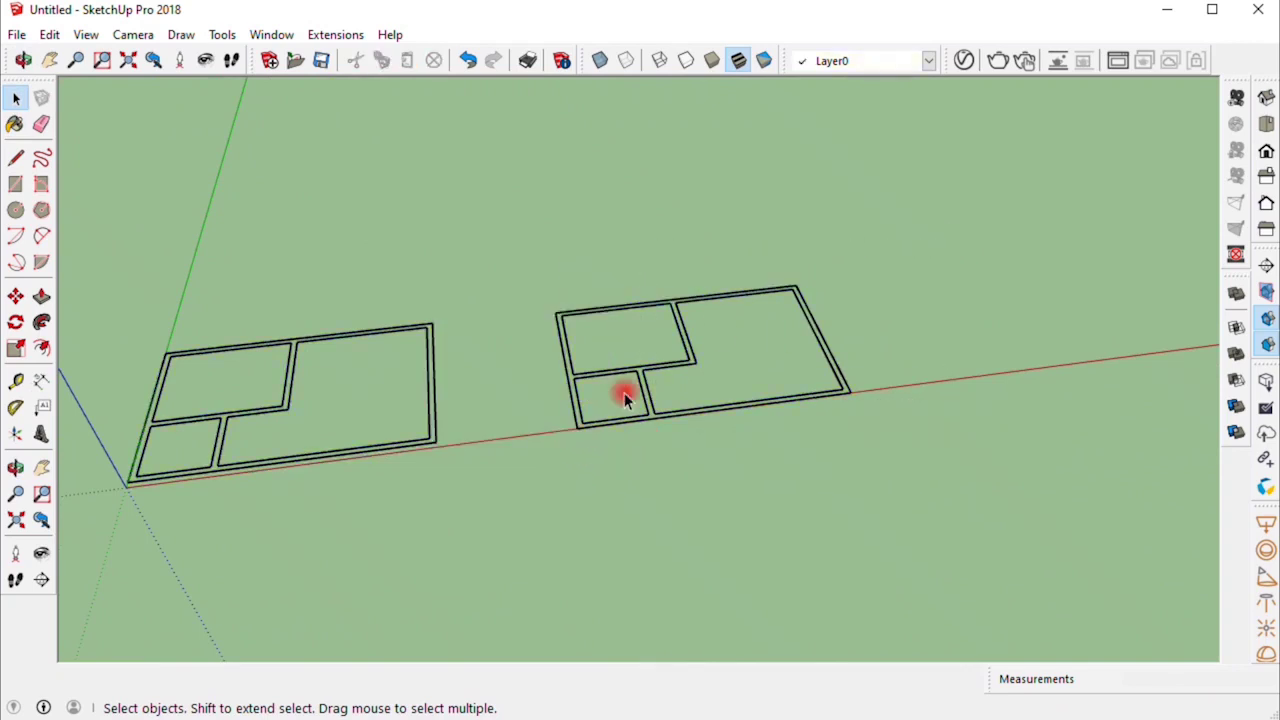
pyautogui.hotkey('ctrl', 'y')
pyautogui.hotkey('ctrl', 'z')
pyautogui.hotkey('ctrl', 'y')
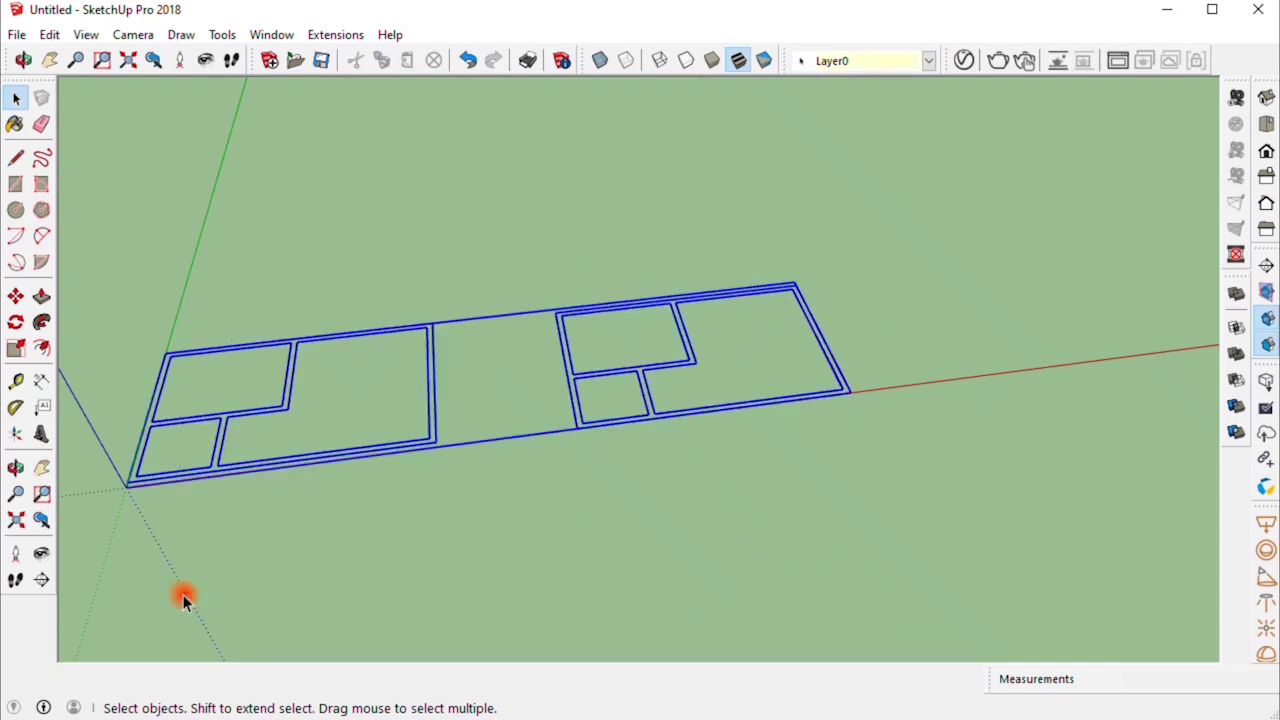
pyautogui.rightClick(318, 463)
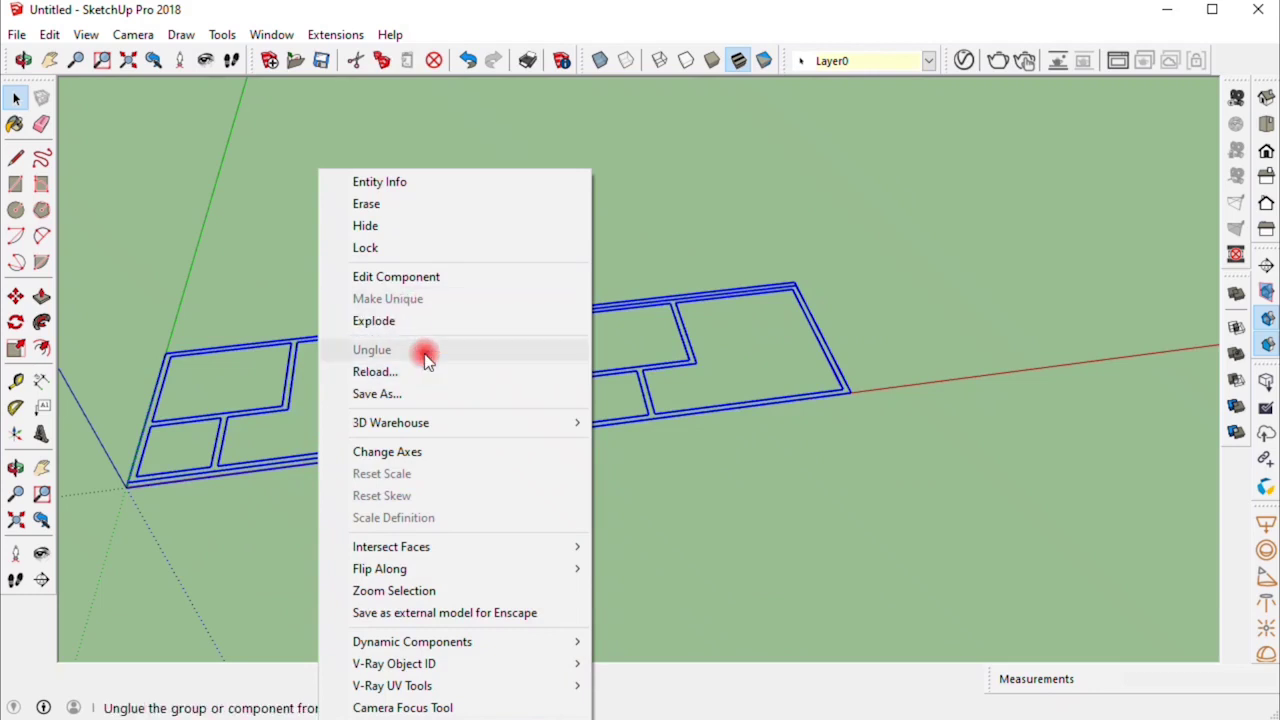
pyautogui.click(411, 328)
pyautogui.click(586, 447)
# Step: Window-select the right-hand floor plan copy and delete it
pyautogui.moveTo(535, 530); pyautogui.dragTo(530, 530)
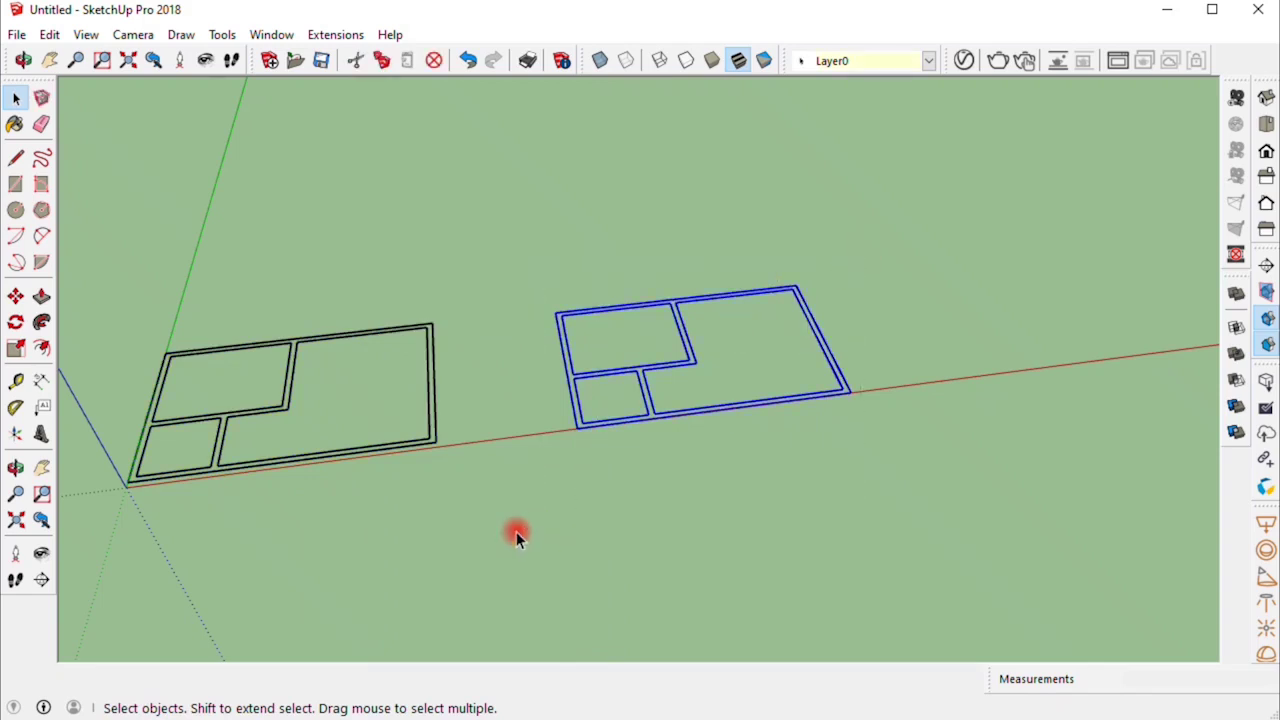
pyautogui.press('Delete')
pyautogui.scroll(3, 182, 432)
pyautogui.rightClick(520, 330)
pyautogui.press('Escape')
# Step: Select every line of the remaining floor plan and combine them with Make Group
pyautogui.moveTo(902, 110); pyautogui.dragTo(223, 592)
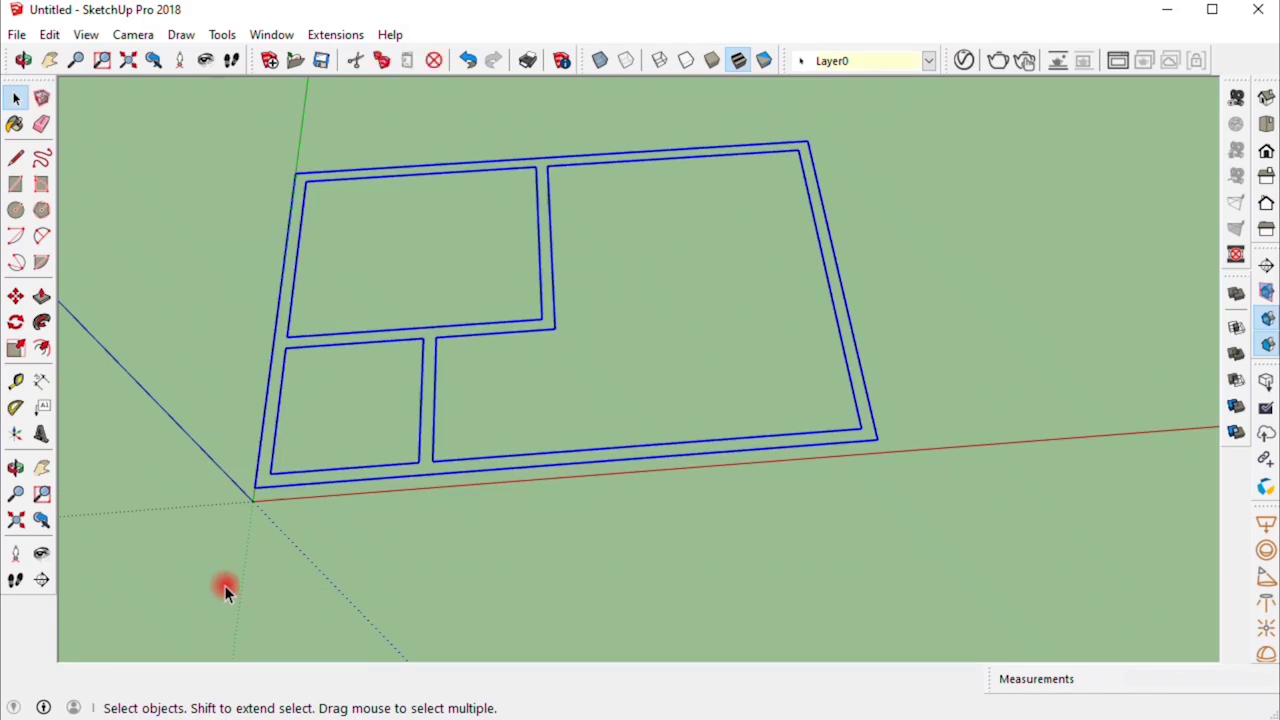
pyautogui.rightClick(280, 484)
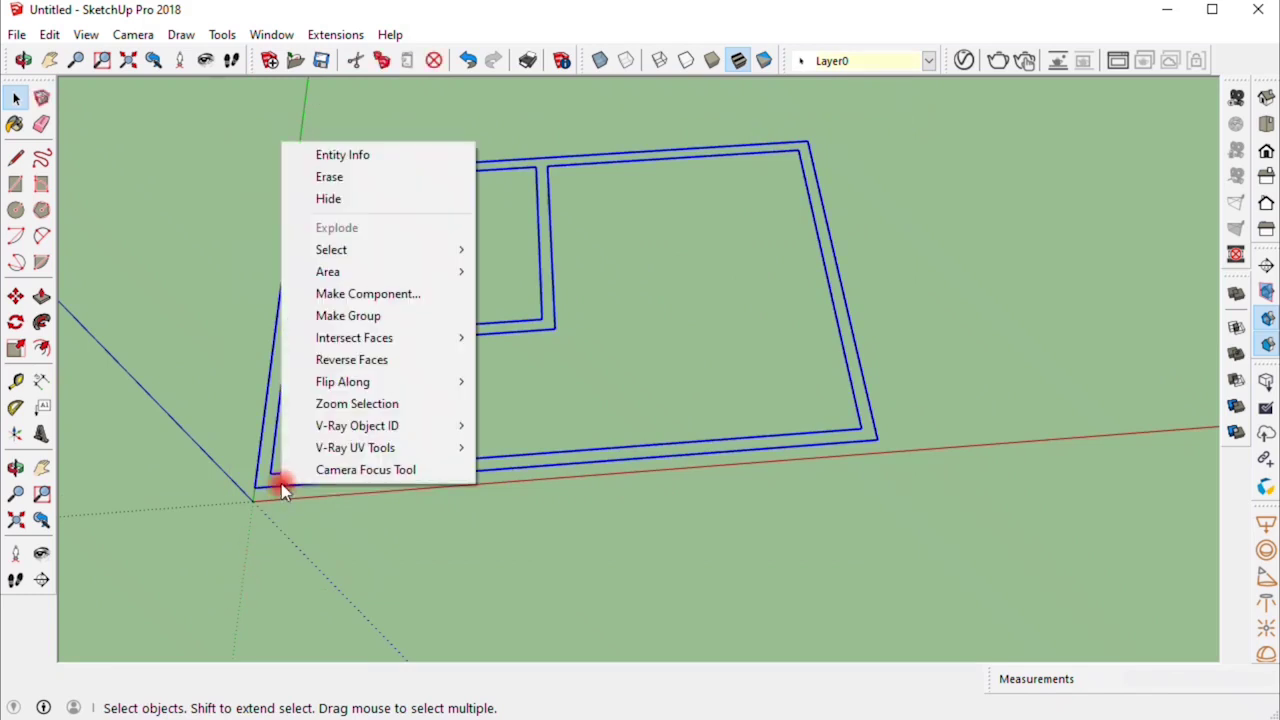
pyautogui.click(348, 316)
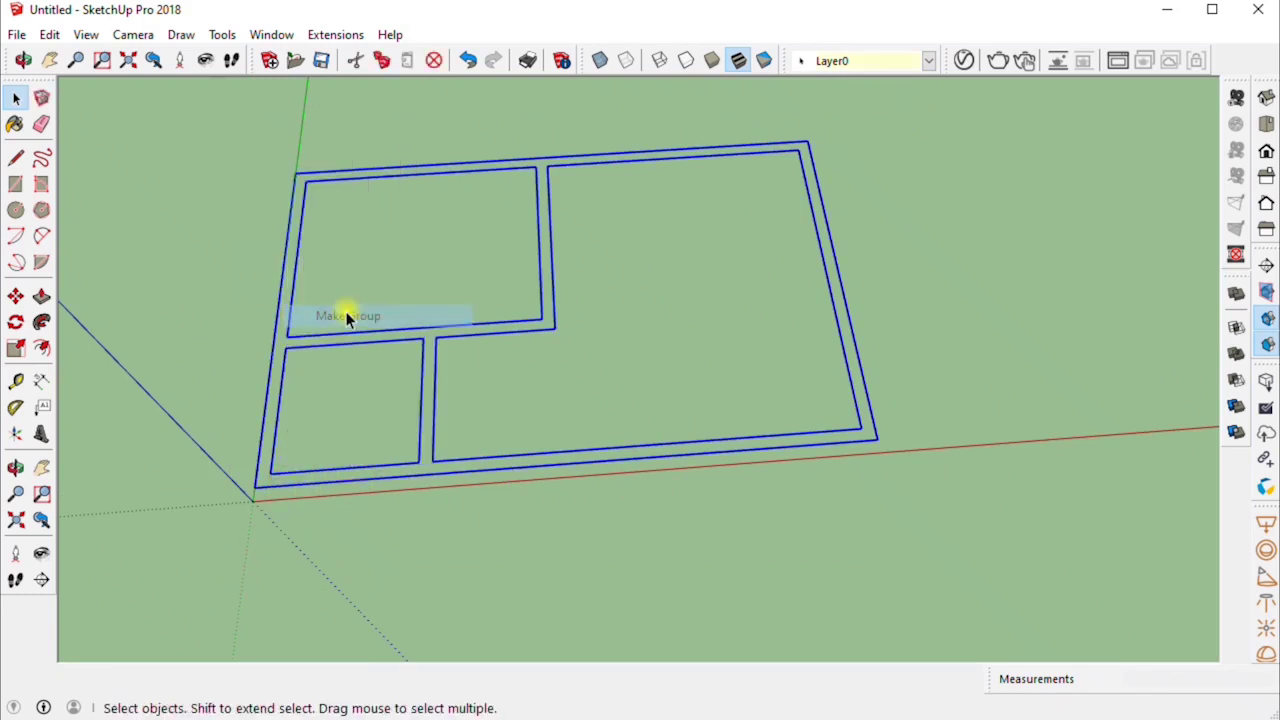
pyautogui.click(433, 529)
pyautogui.click(413, 464)
pyautogui.rightClick(412, 470)
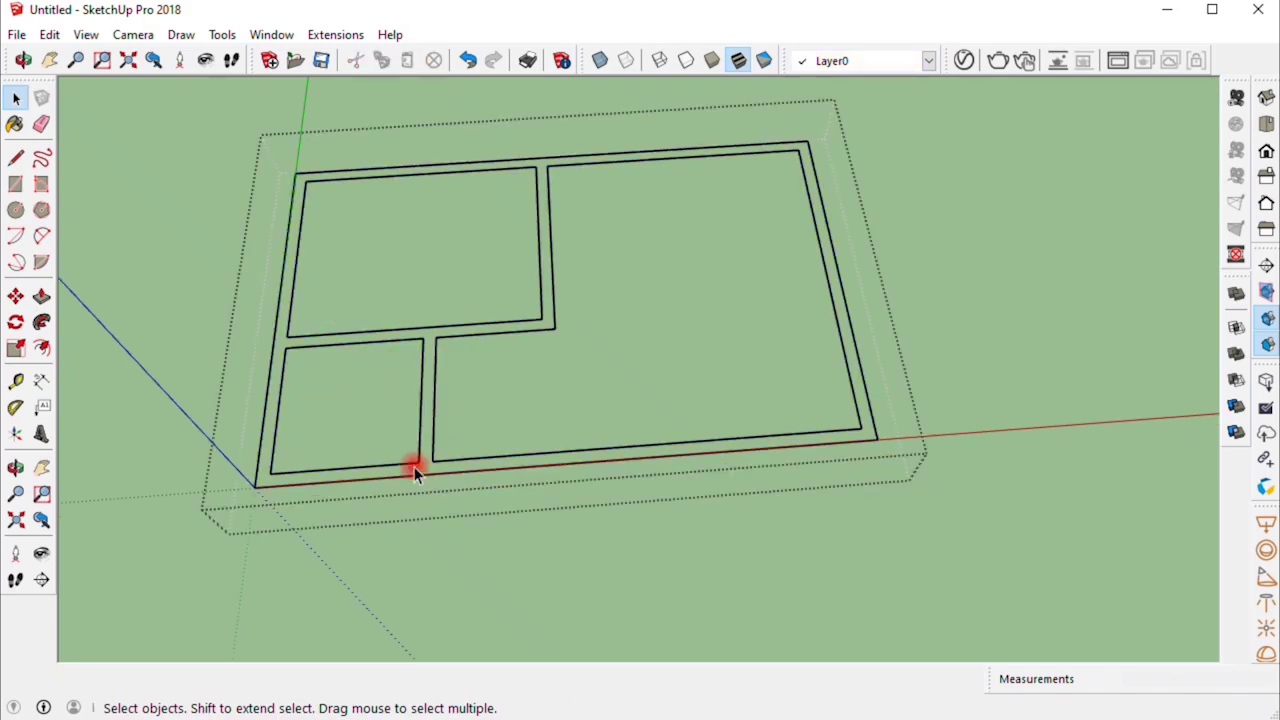
pyautogui.click(476, 555)
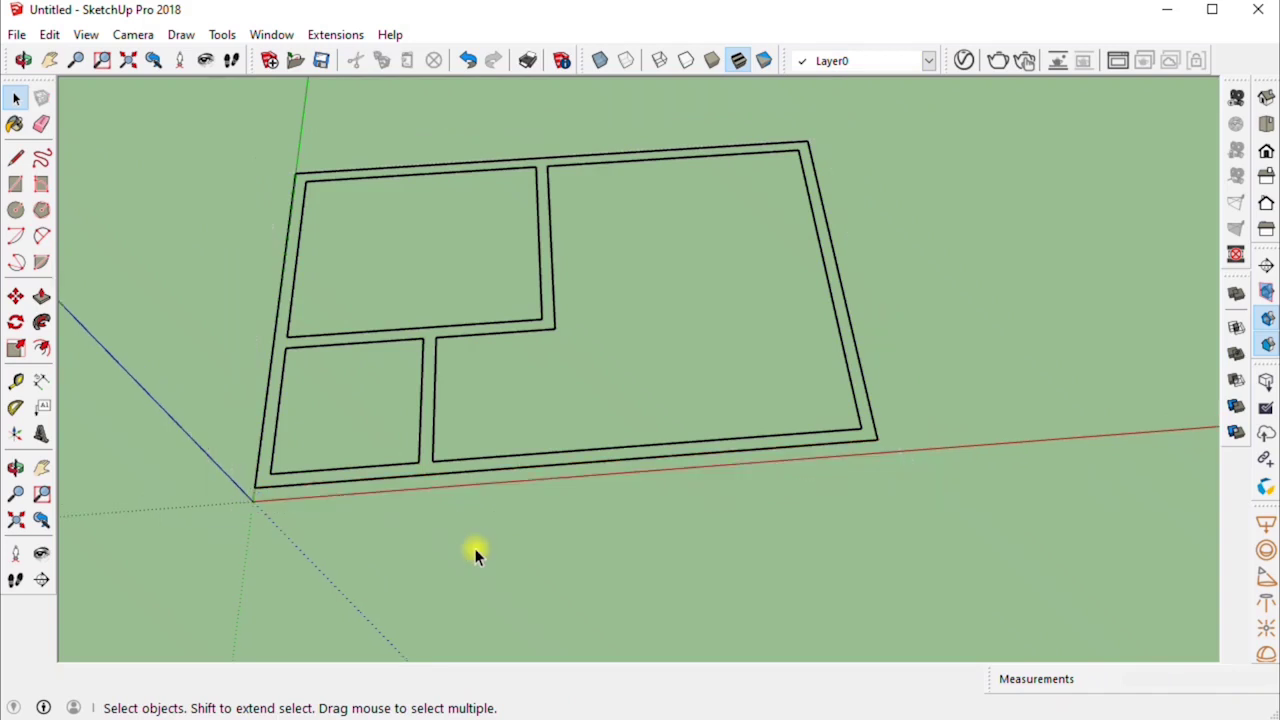
# Step: Draw a rectangle from the plan's outer top-left to outer bottom-right corner to create faces
pyautogui.click(20, 186)
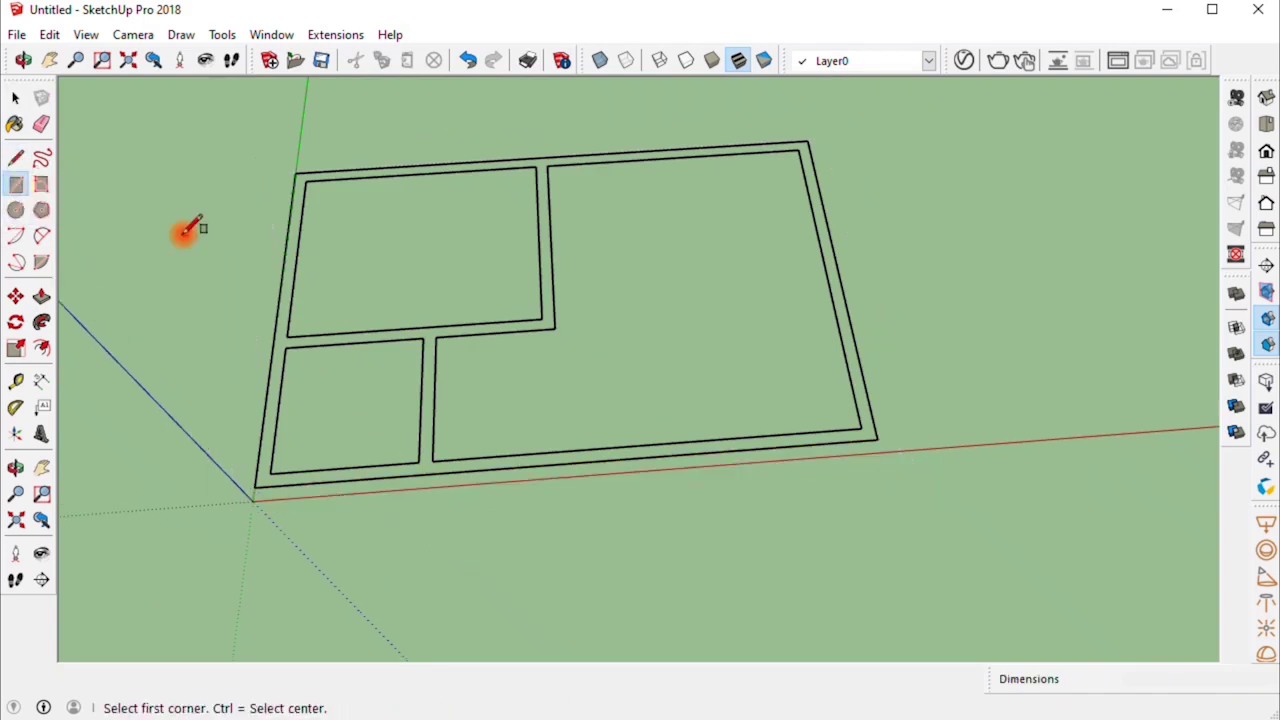
pyautogui.click(294, 173)
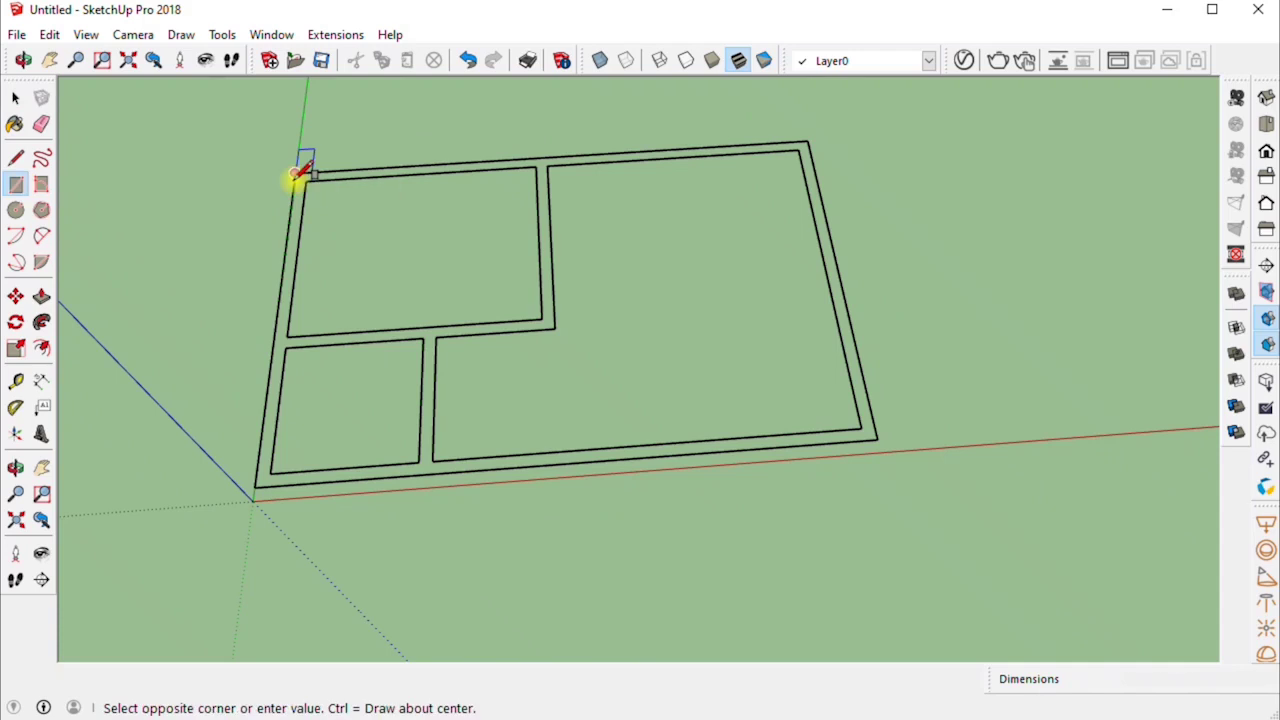
pyautogui.click(876, 437)
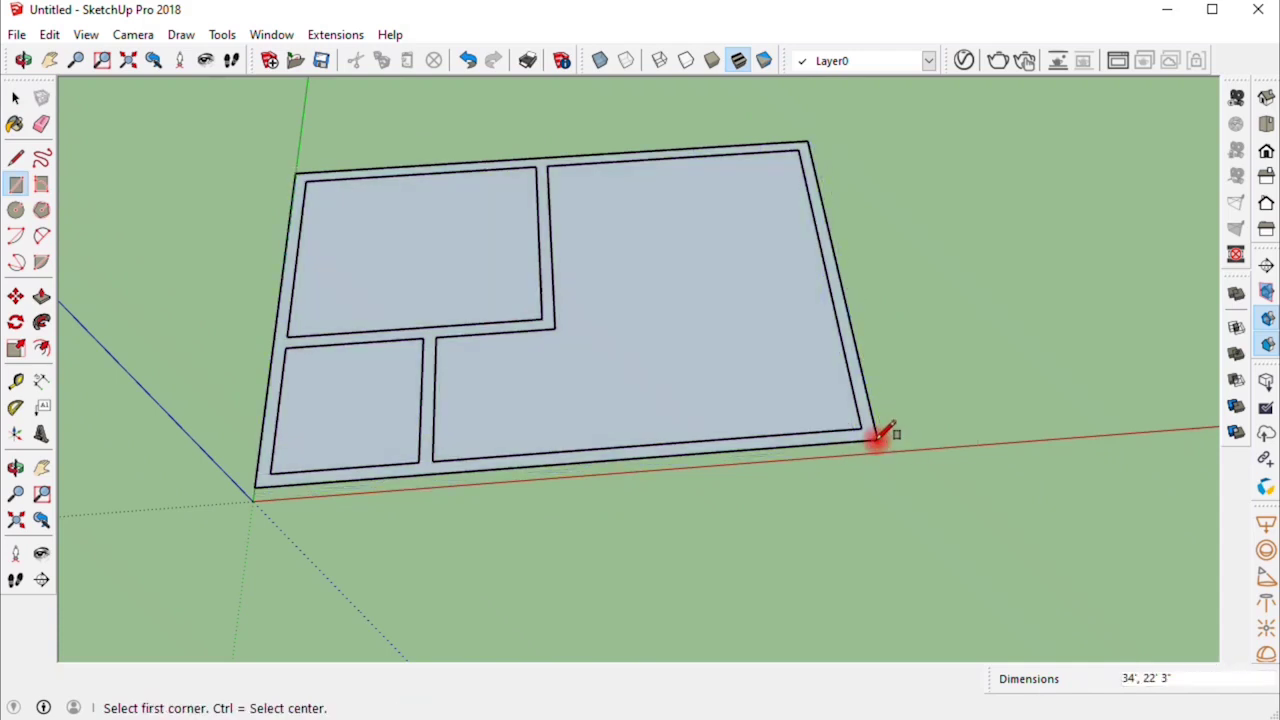
pyautogui.rightClick(877, 440)
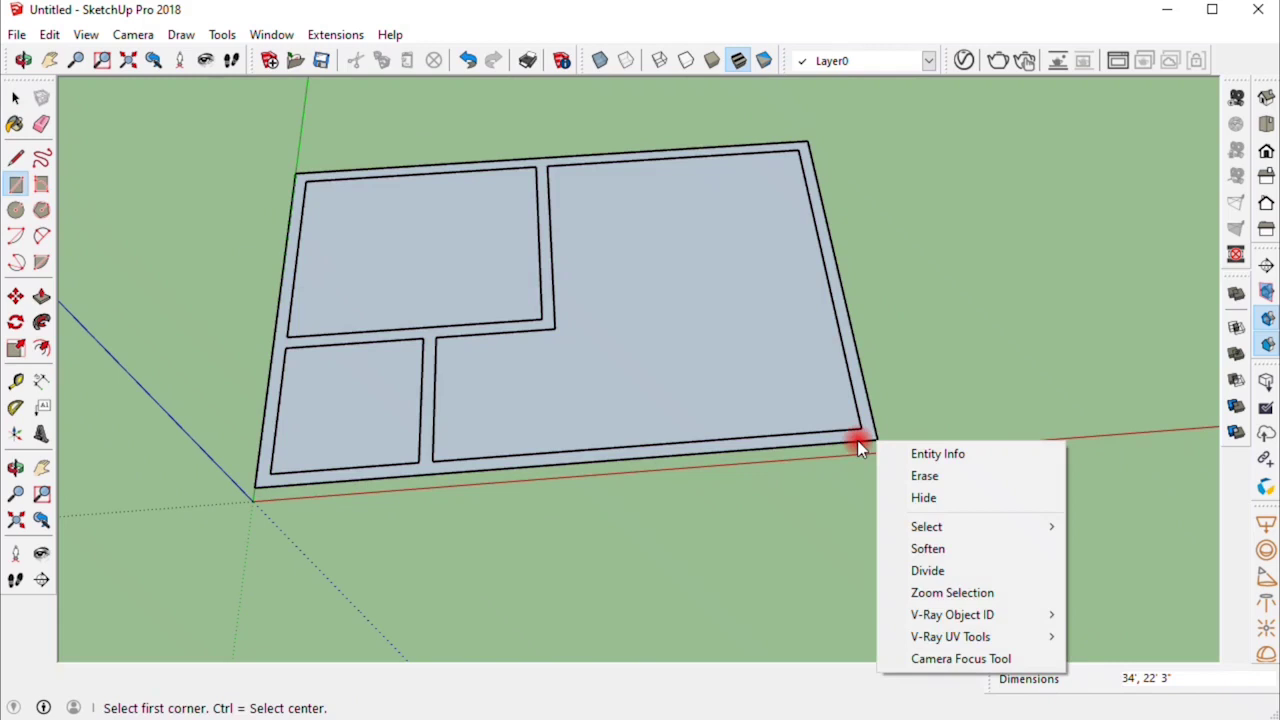
pyautogui.press('Escape')
pyautogui.click(854, 440)
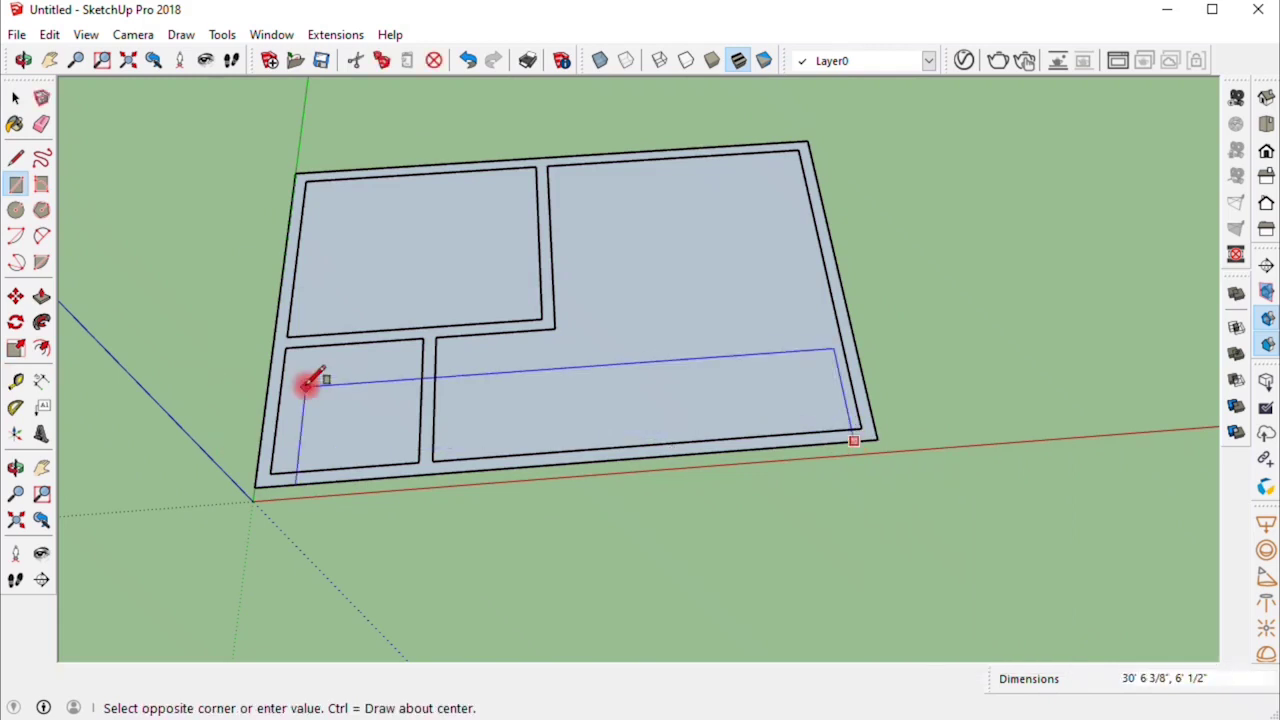
pyautogui.press('Escape')
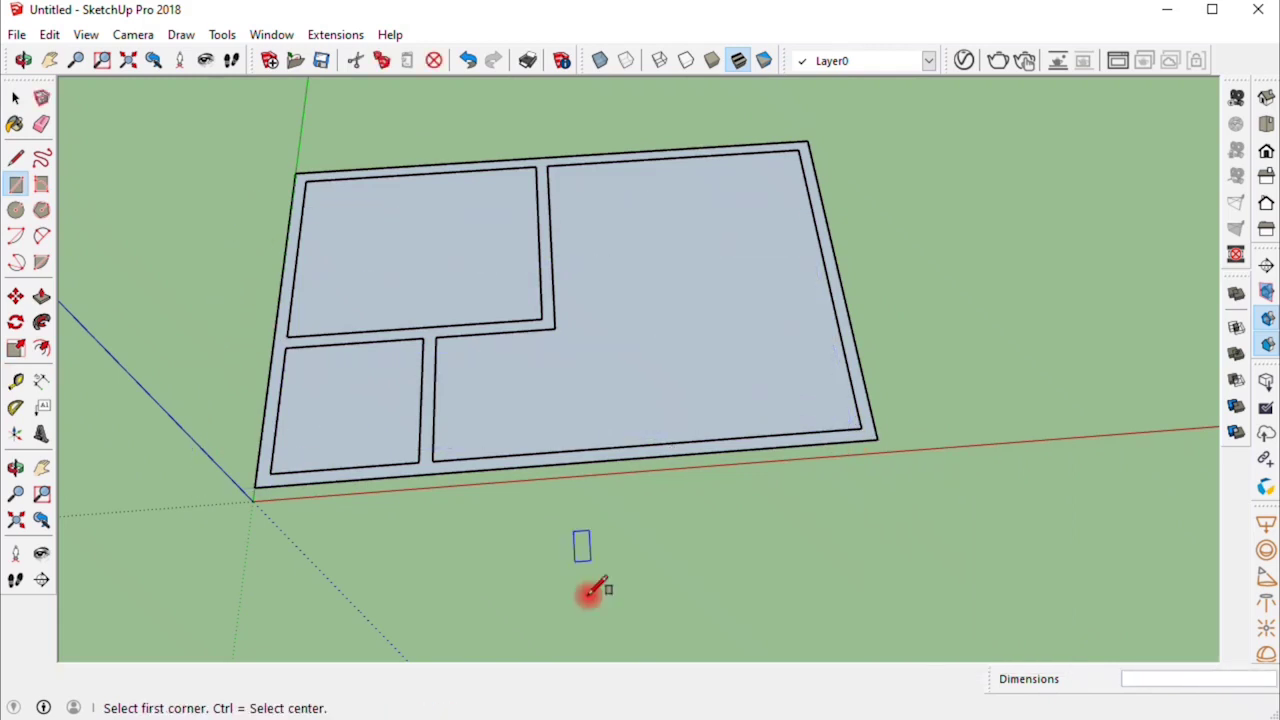
pyautogui.click(15, 97)
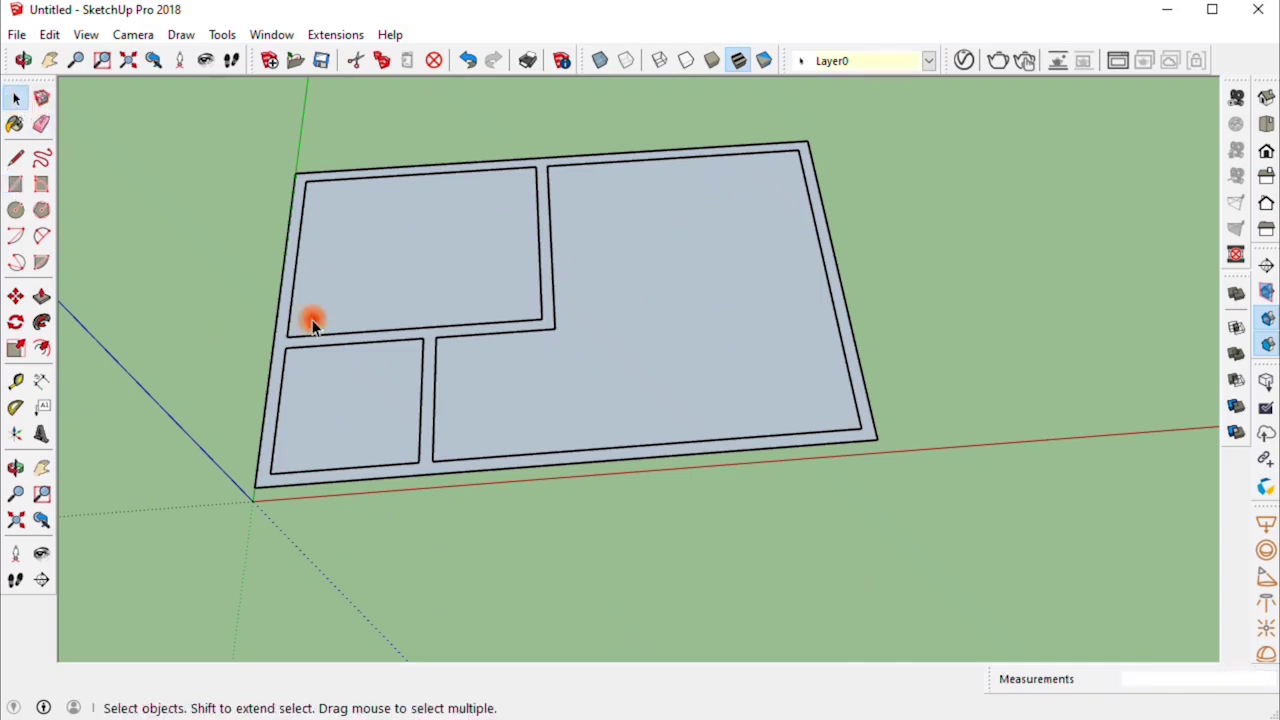
pyautogui.click(333, 463)
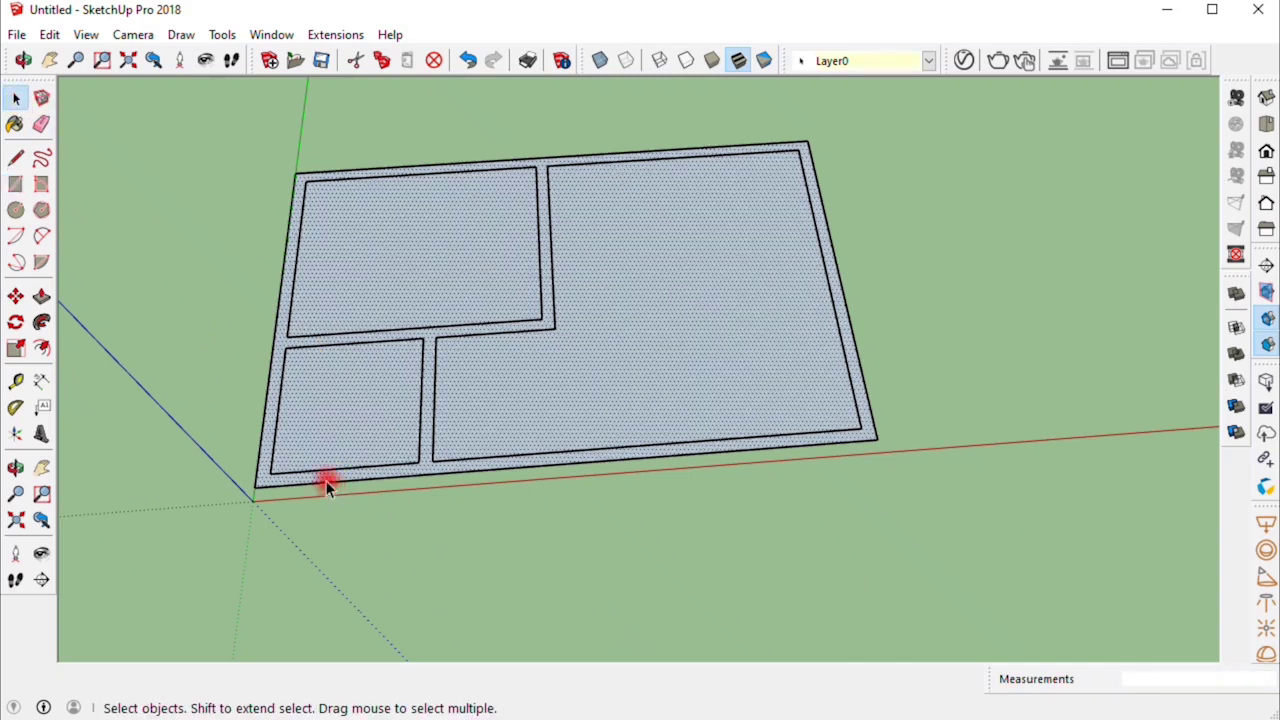
# Step: Push/pull the plan face up 1' into a base slab and move it into place
pyautogui.click(41, 297)
pyautogui.write('1')
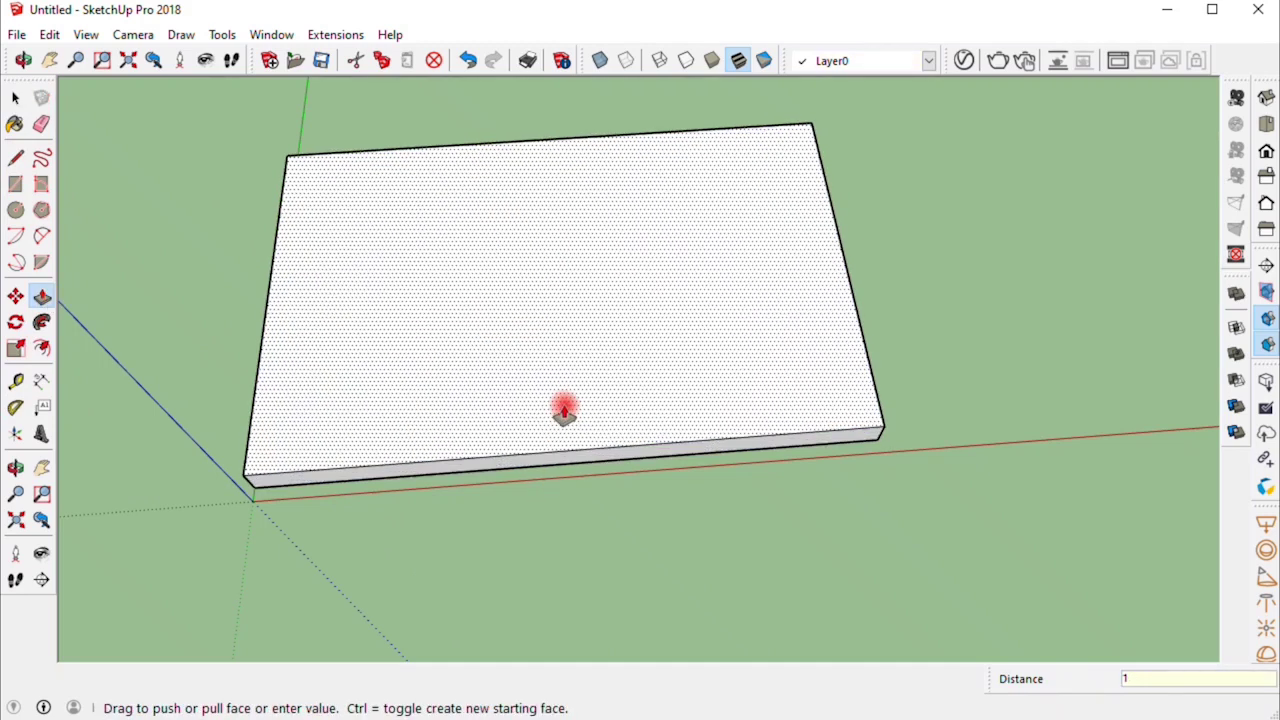
pyautogui.press('Return')
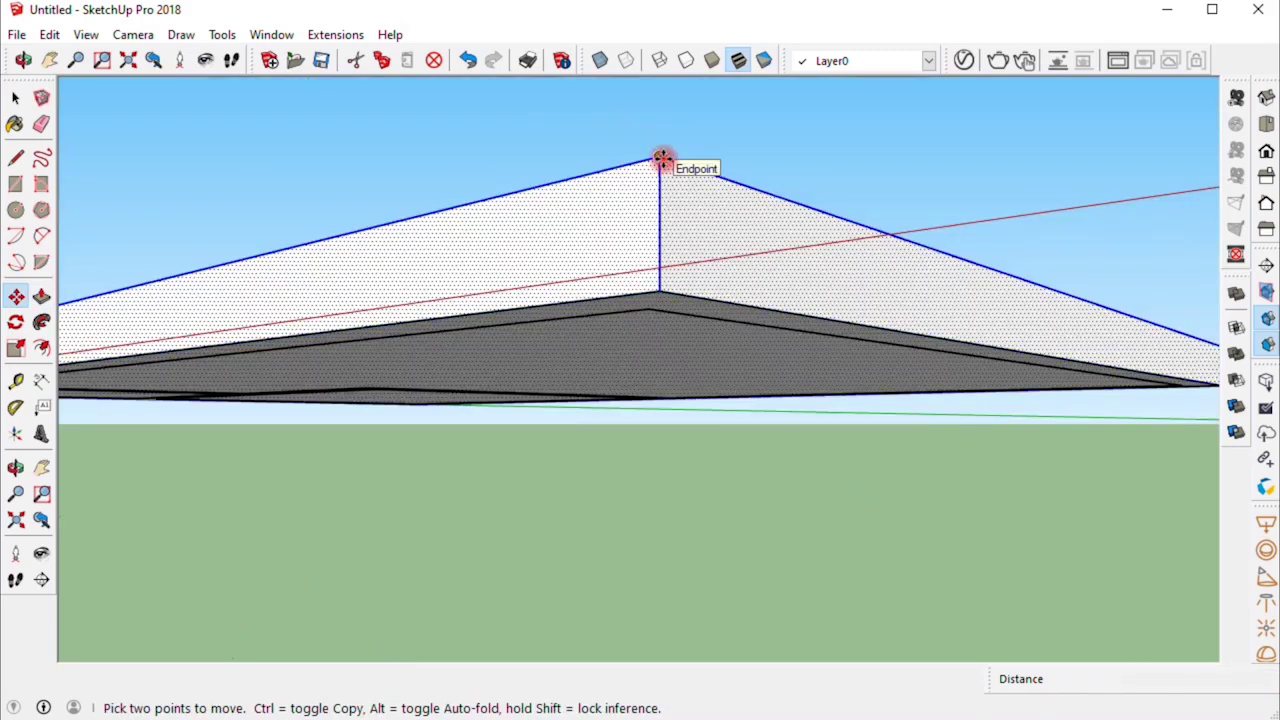
pyautogui.click(662, 160)
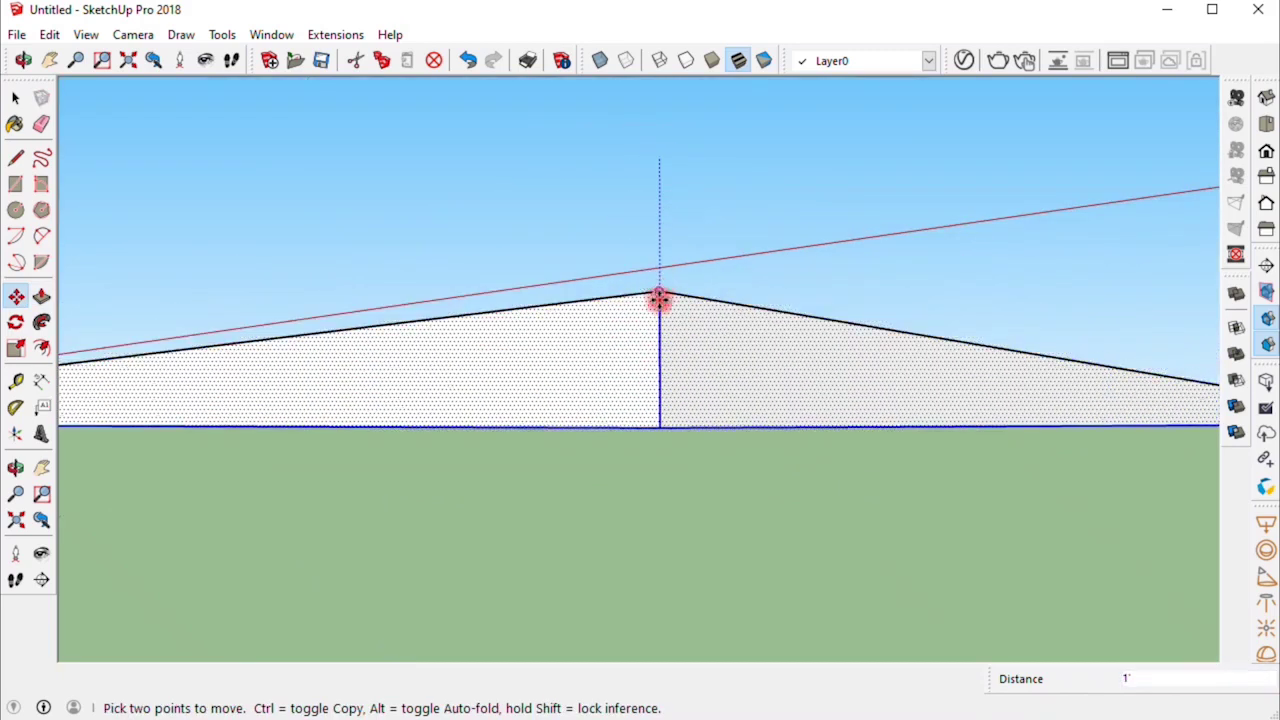
pyautogui.click(659, 294)
pyautogui.moveTo(663, 380)
pyautogui.mouseDown(button='middle')
pyautogui.moveTo(725, 483)
pyautogui.moveTo(754, 394)
pyautogui.moveTo(743, 429)
pyautogui.moveTo(509, 409)
pyautogui.moveTo(582, 373)
pyautogui.moveTo(668, 408)
pyautogui.mouseUp(button='middle')
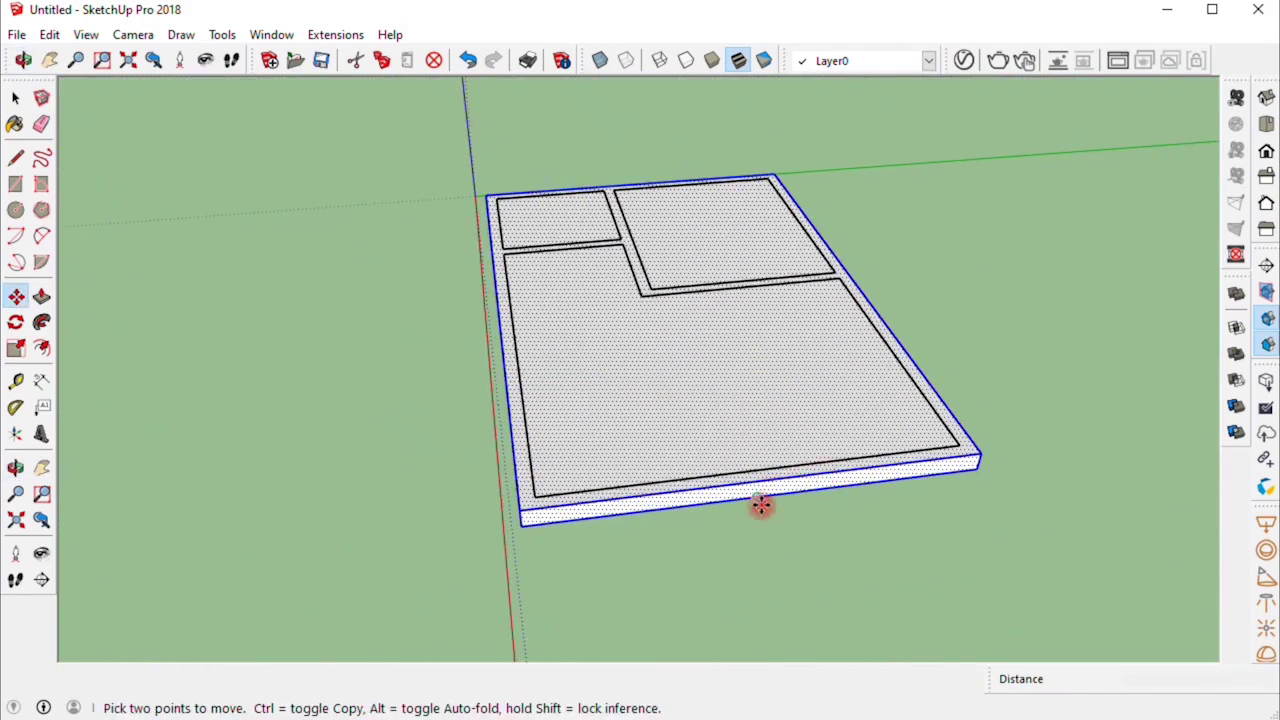
# Step: Triple-click the whole slab, make it a group, and open that group for editing
pyautogui.click(15, 96)
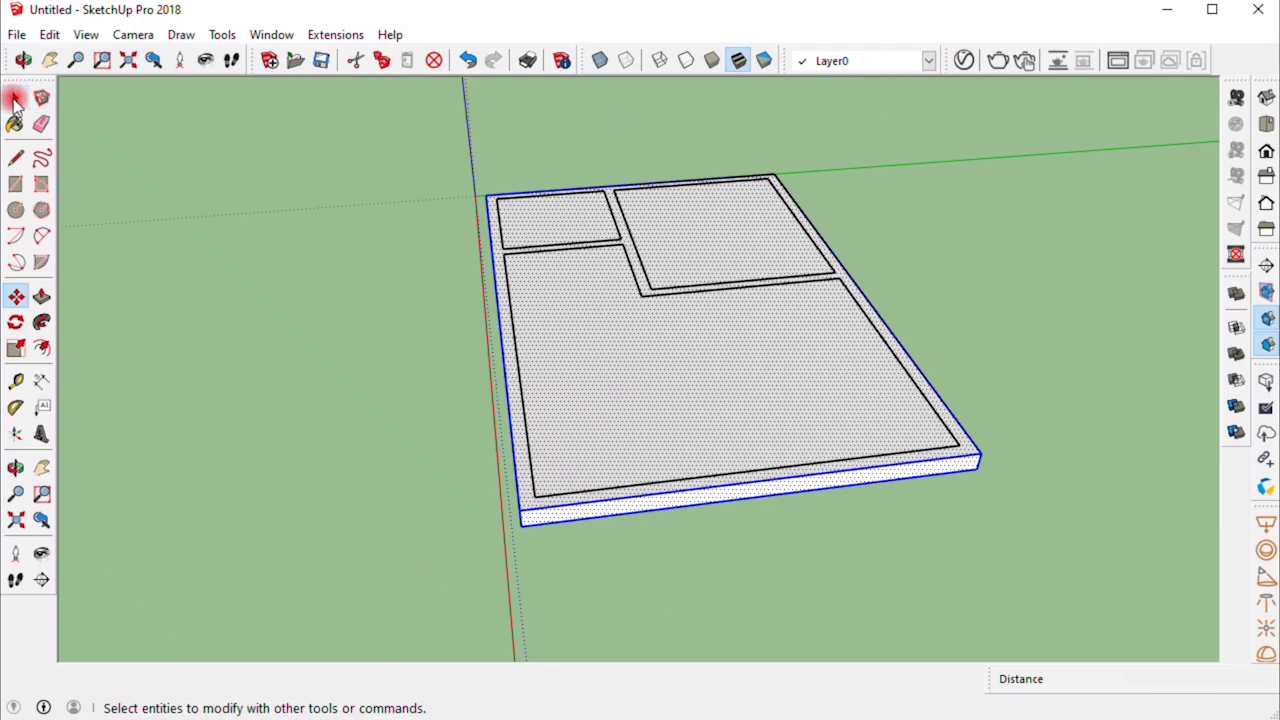
pyautogui.click(505, 480)
pyautogui.doubleClick(553, 515)
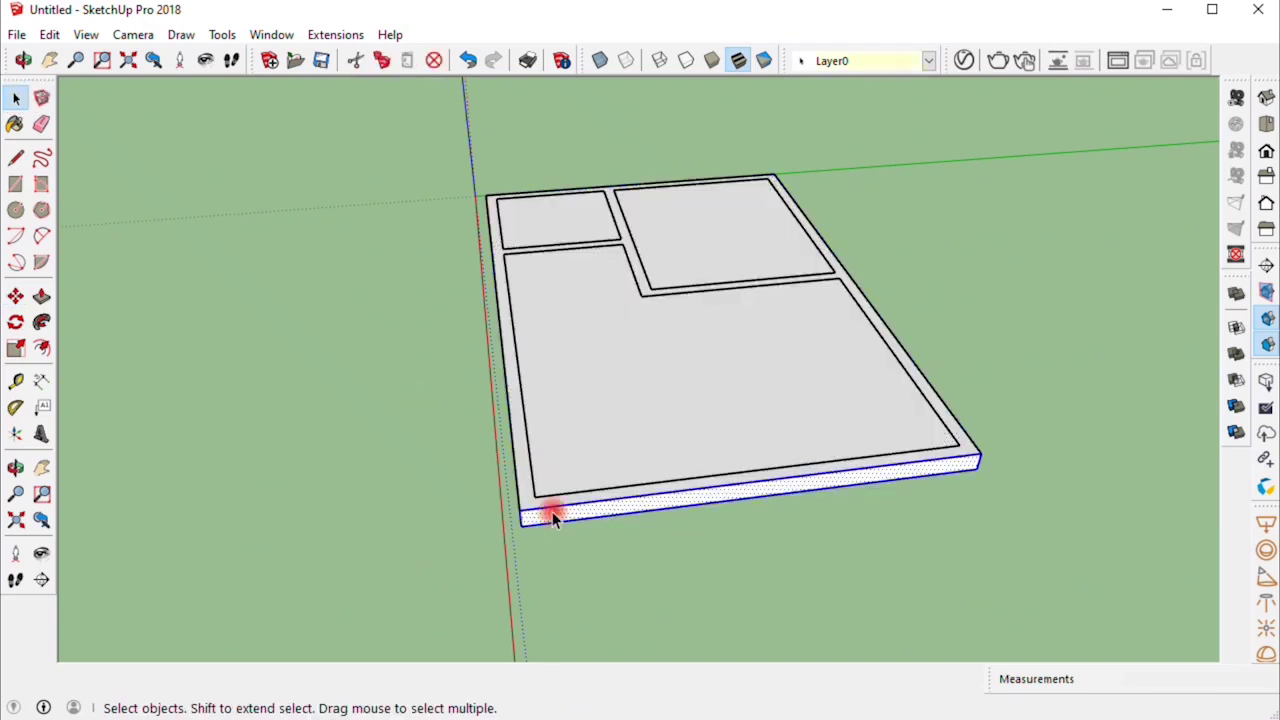
pyautogui.tripleClick(553, 515)
pyautogui.rightClick(552, 511)
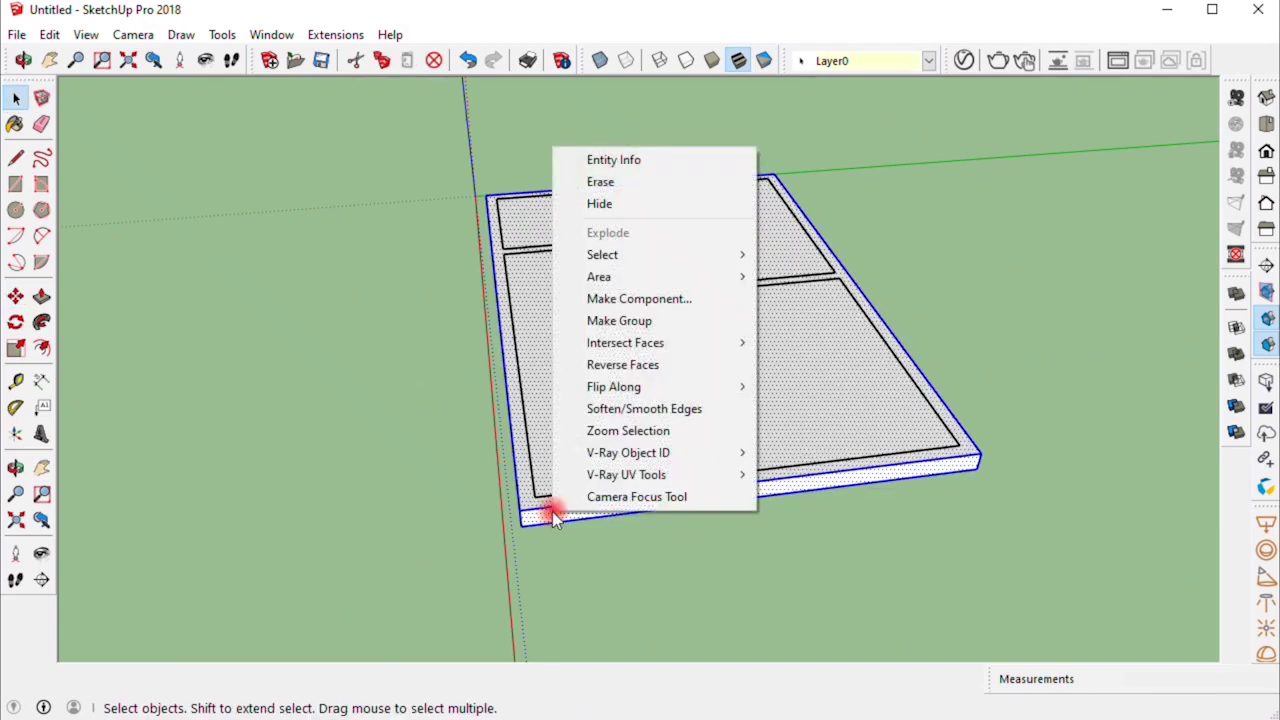
pyautogui.click(627, 328)
pyautogui.click(622, 548)
pyautogui.click(567, 497)
pyautogui.click(567, 497)
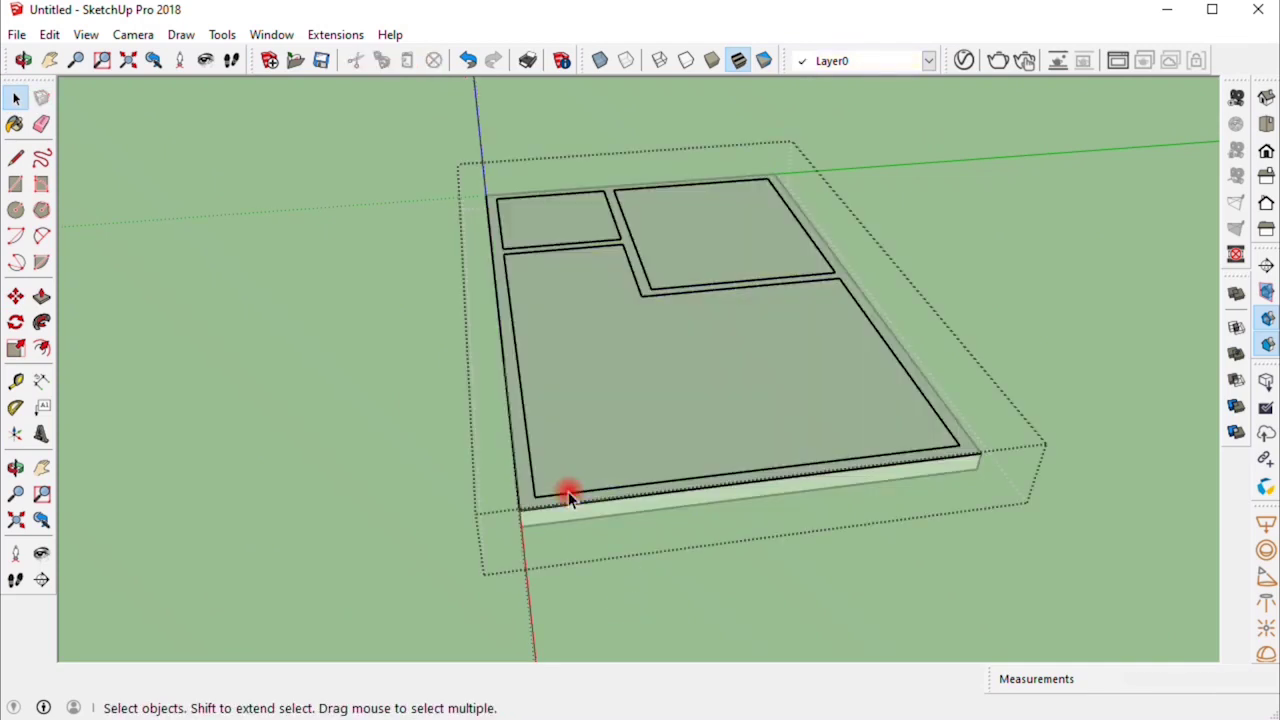
pyautogui.click(567, 497)
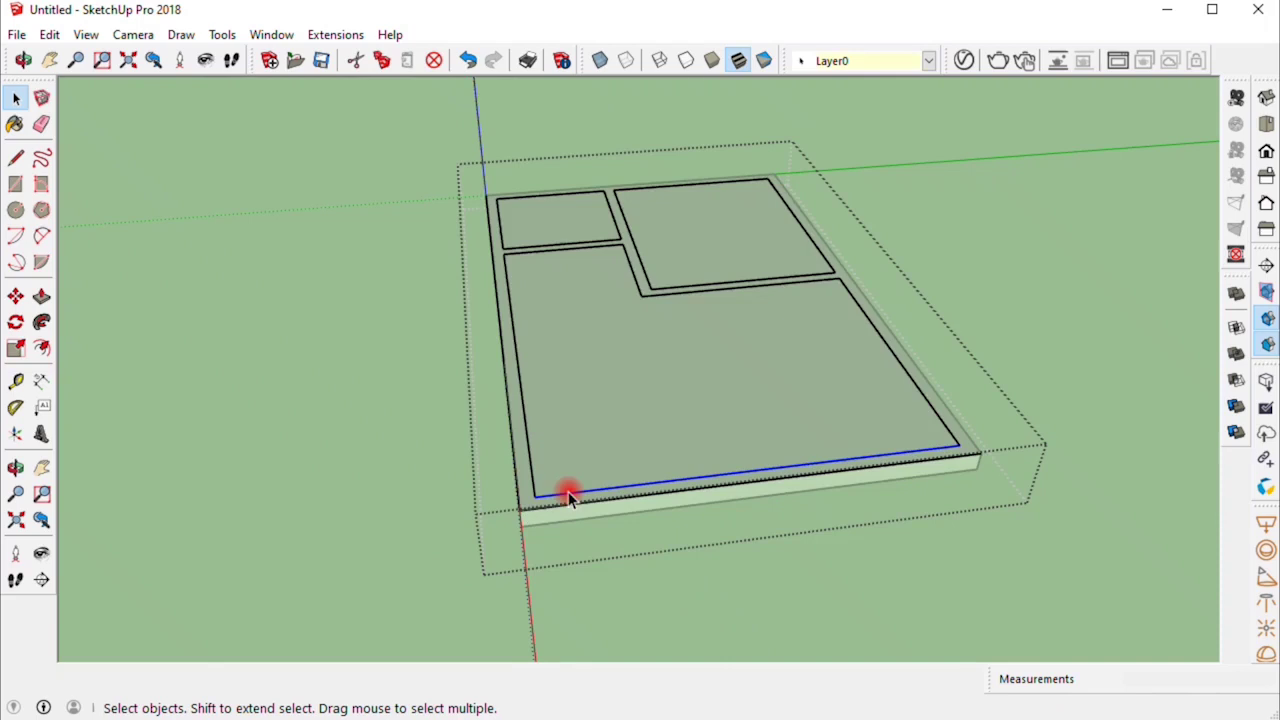
# Step: Draw a line along the slab's back edge from the back-left to back-right corner
pyautogui.click(17, 157)
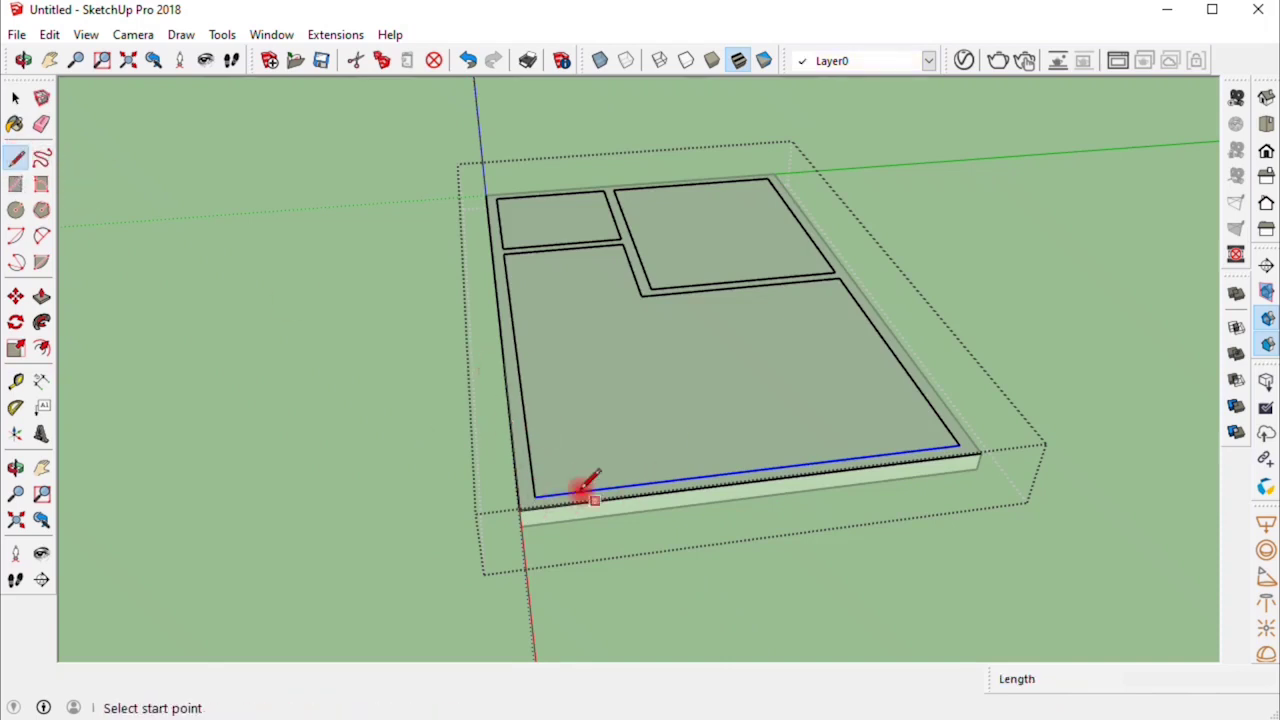
pyautogui.scroll(2, 474, 200)
pyautogui.scroll(1, 474, 200)
pyautogui.scroll(1, 485, 205)
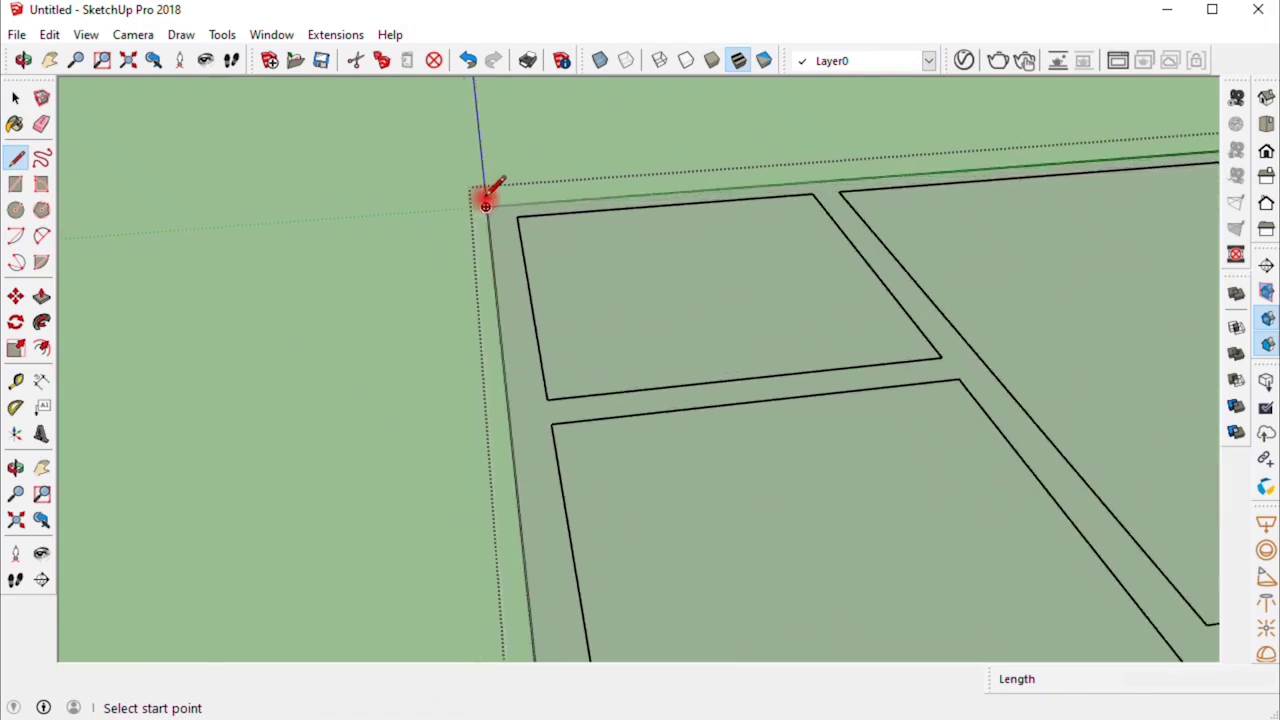
pyautogui.click(486, 204)
pyautogui.scroll(-2, 412, 256)
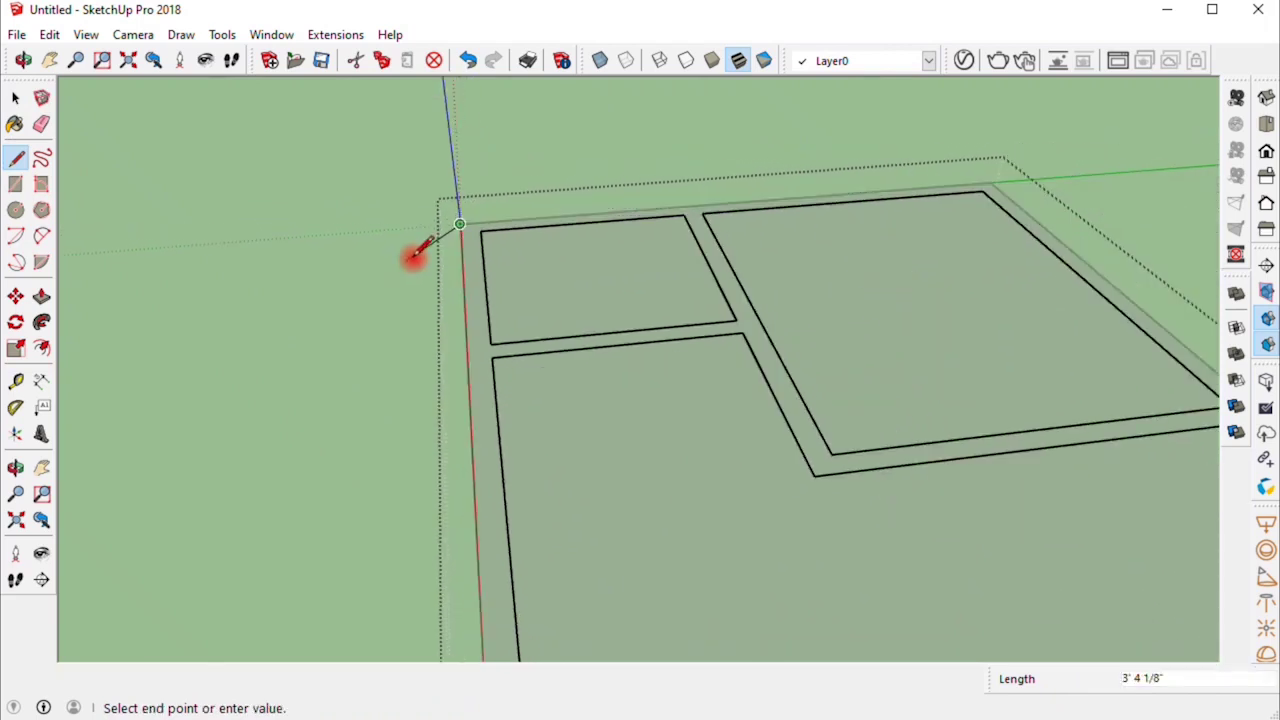
pyautogui.click(990, 181)
pyautogui.scroll(-2, 800, 160)
pyautogui.scroll(-2, 918, 330)
pyautogui.scroll(2, 1100, 435)
pyautogui.scroll(1, 1097, 443)
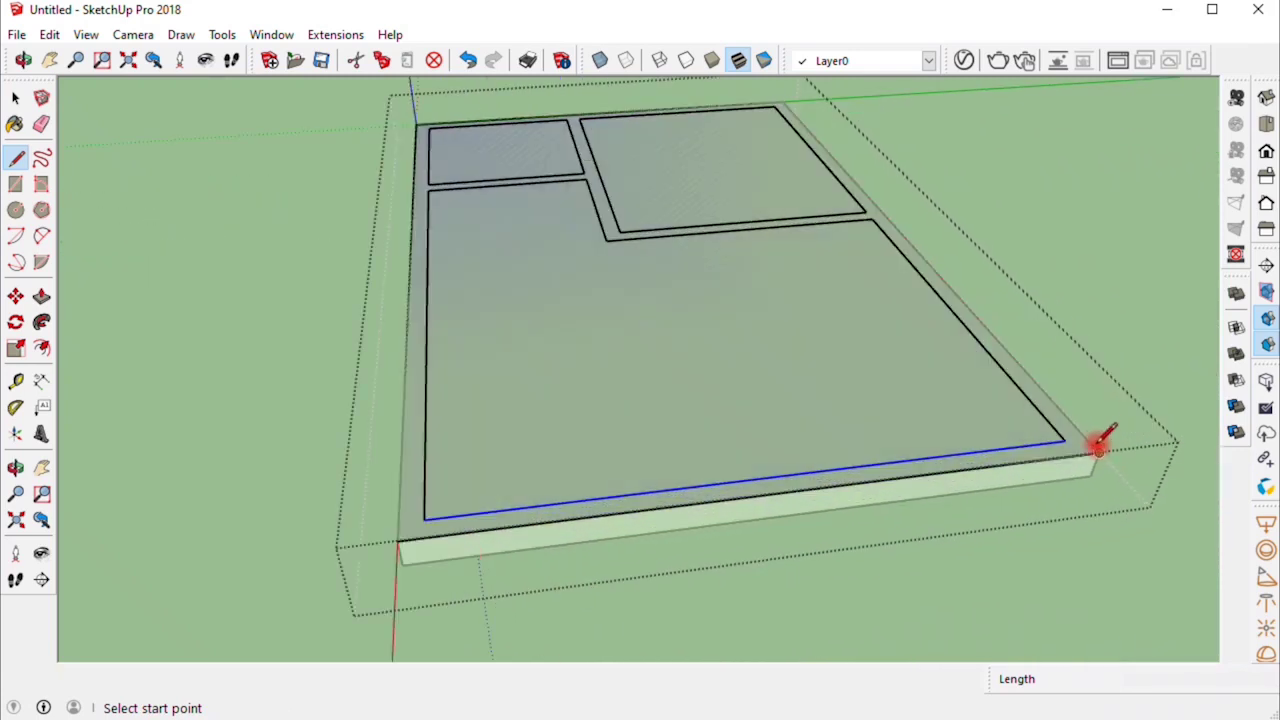
# Step: Trace the slab's 22' 3" front top edge from the front-right to front-left corner
pyautogui.click(1097, 452)
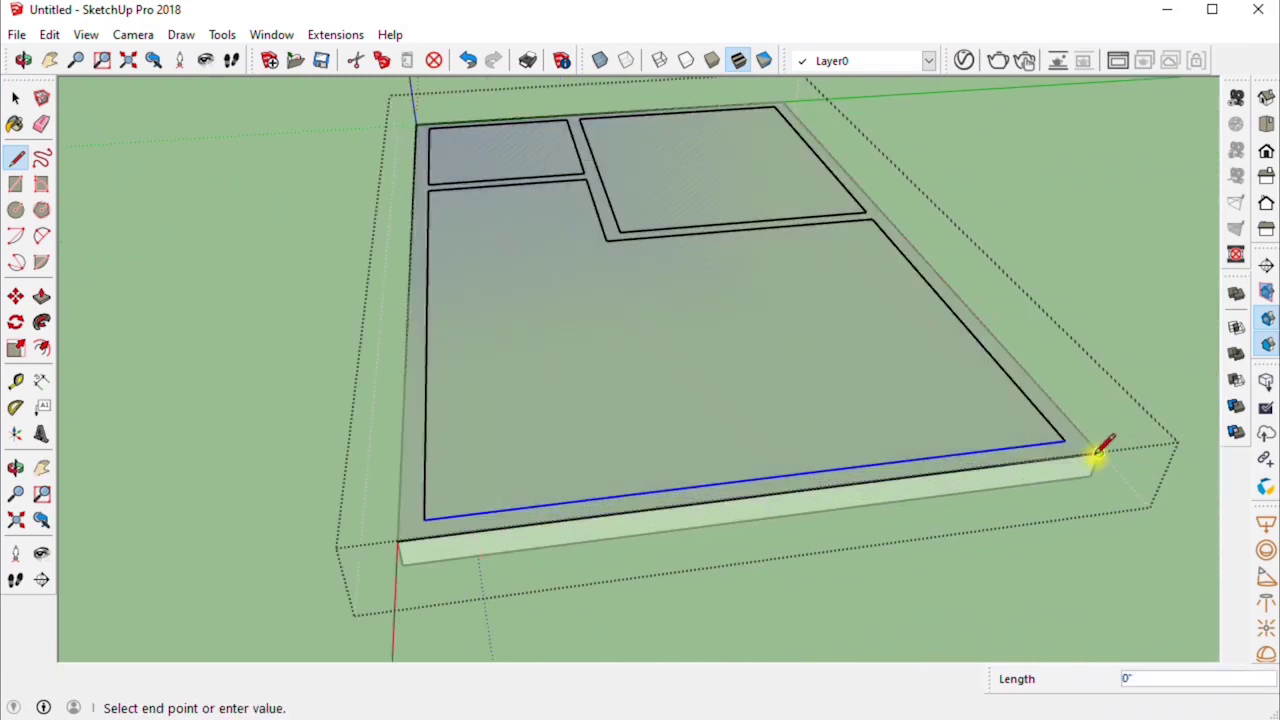
pyautogui.click(399, 541)
pyautogui.click(415, 125)
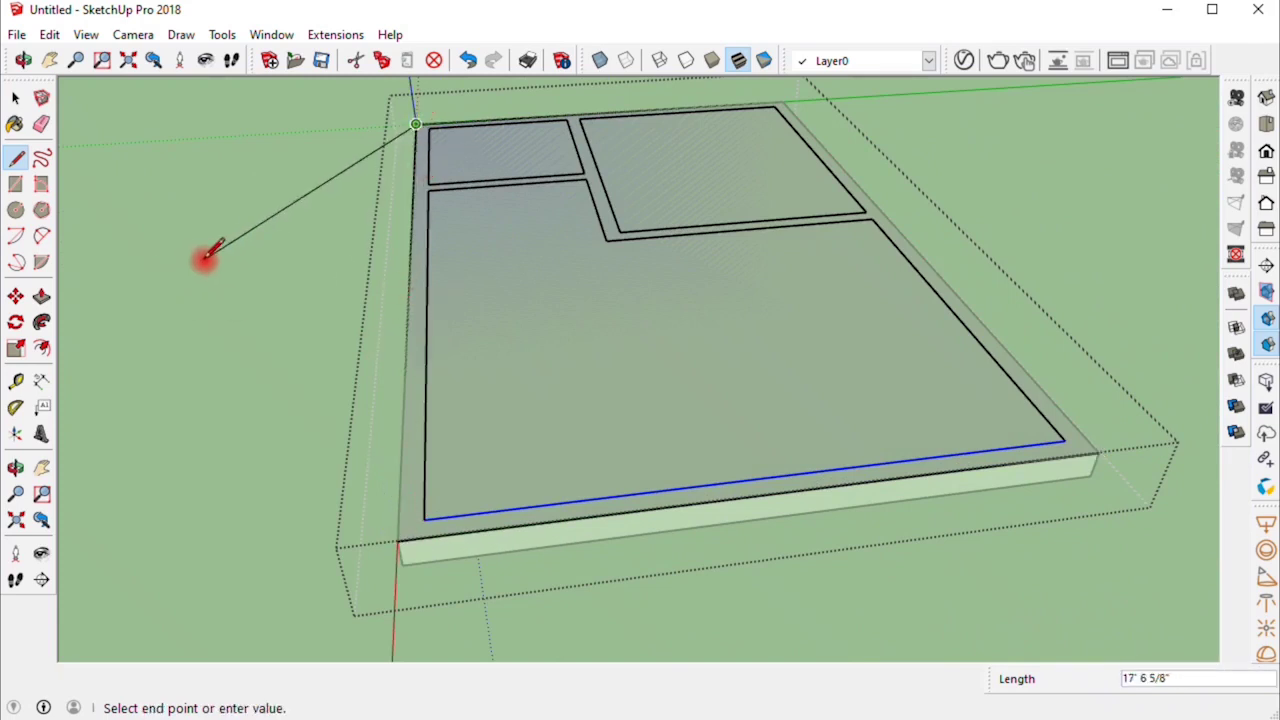
pyautogui.press('Escape')
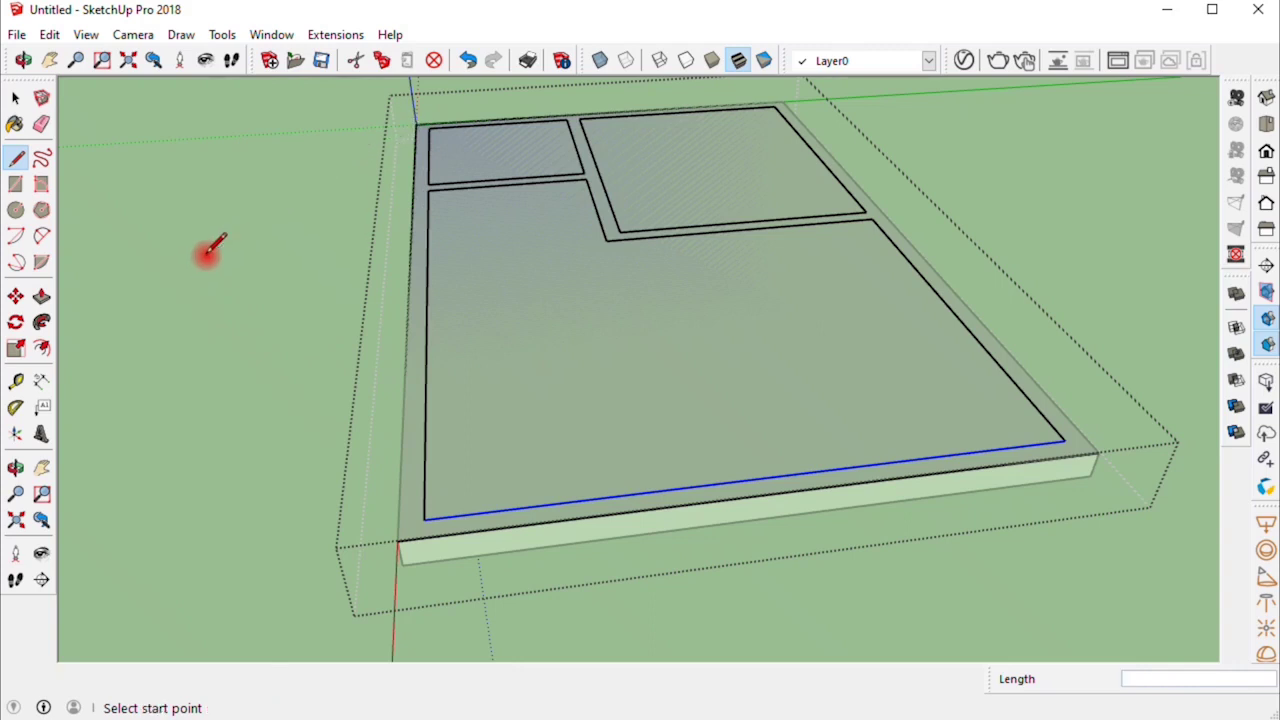
pyautogui.click(40, 297)
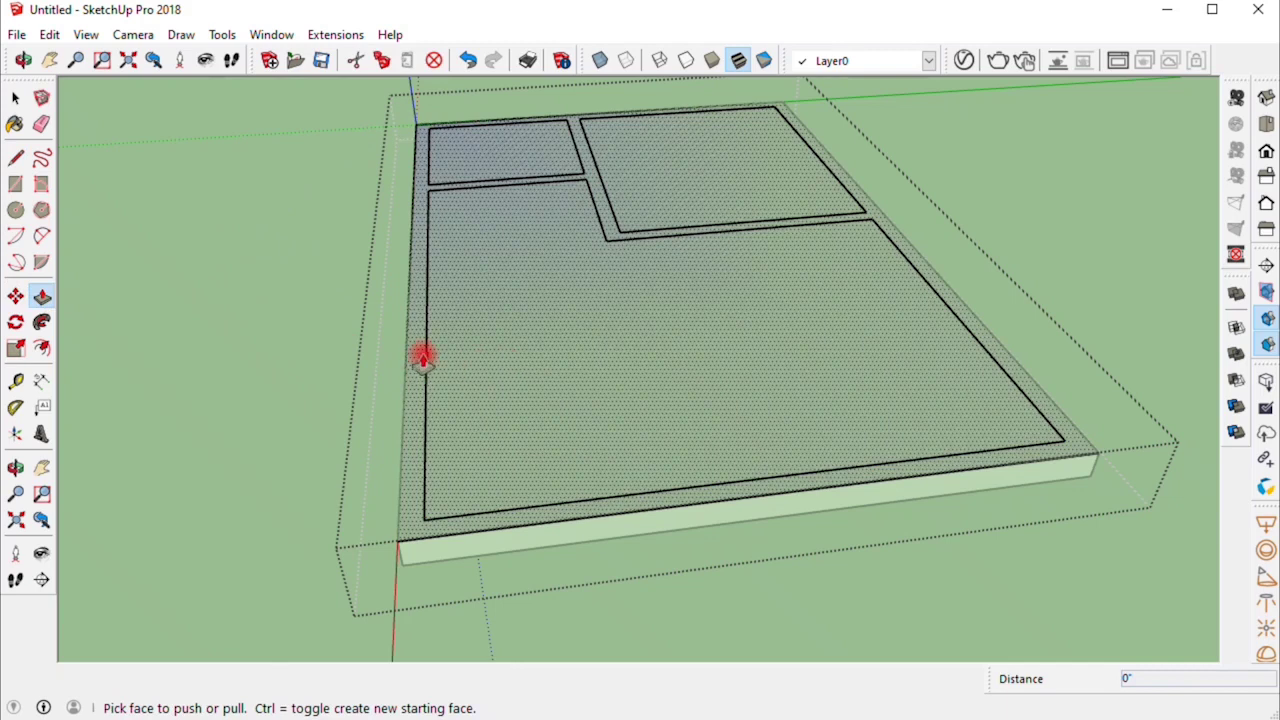
# Step: Draw rectangles over the small and the large back rooms
pyautogui.click(15, 162)
pyautogui.scroll(2, 441, 119)
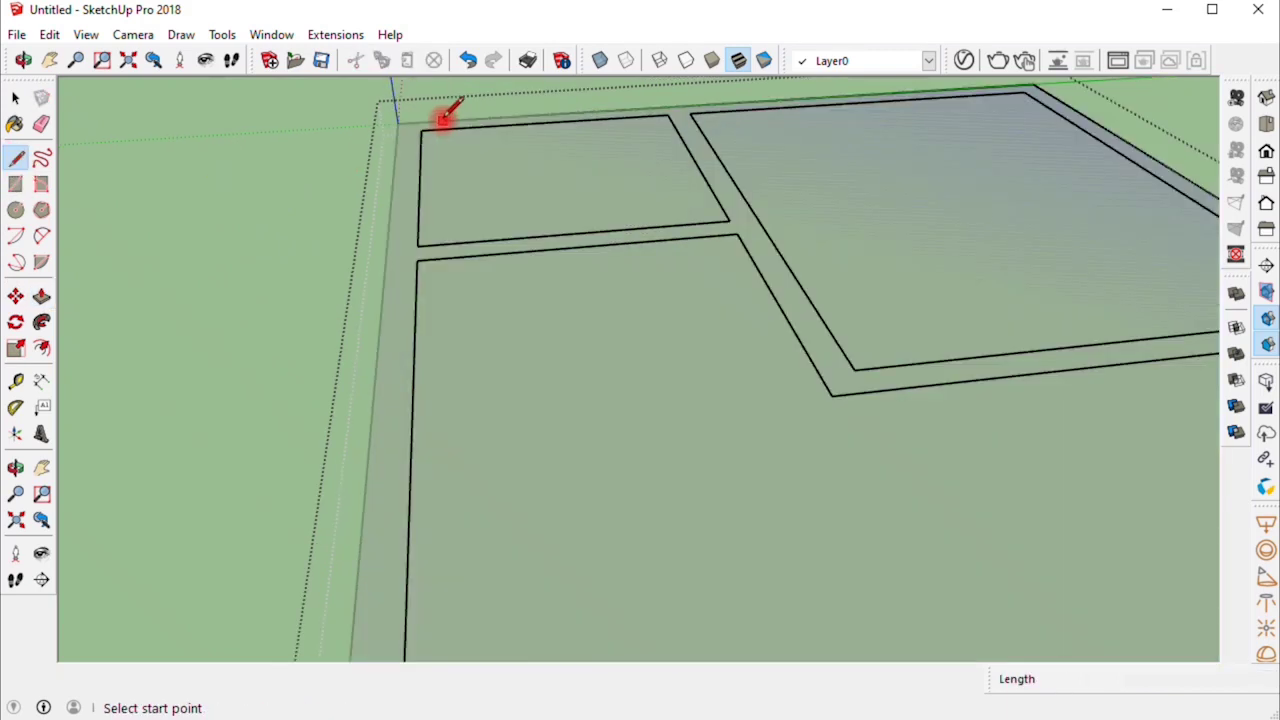
pyautogui.click(15, 184)
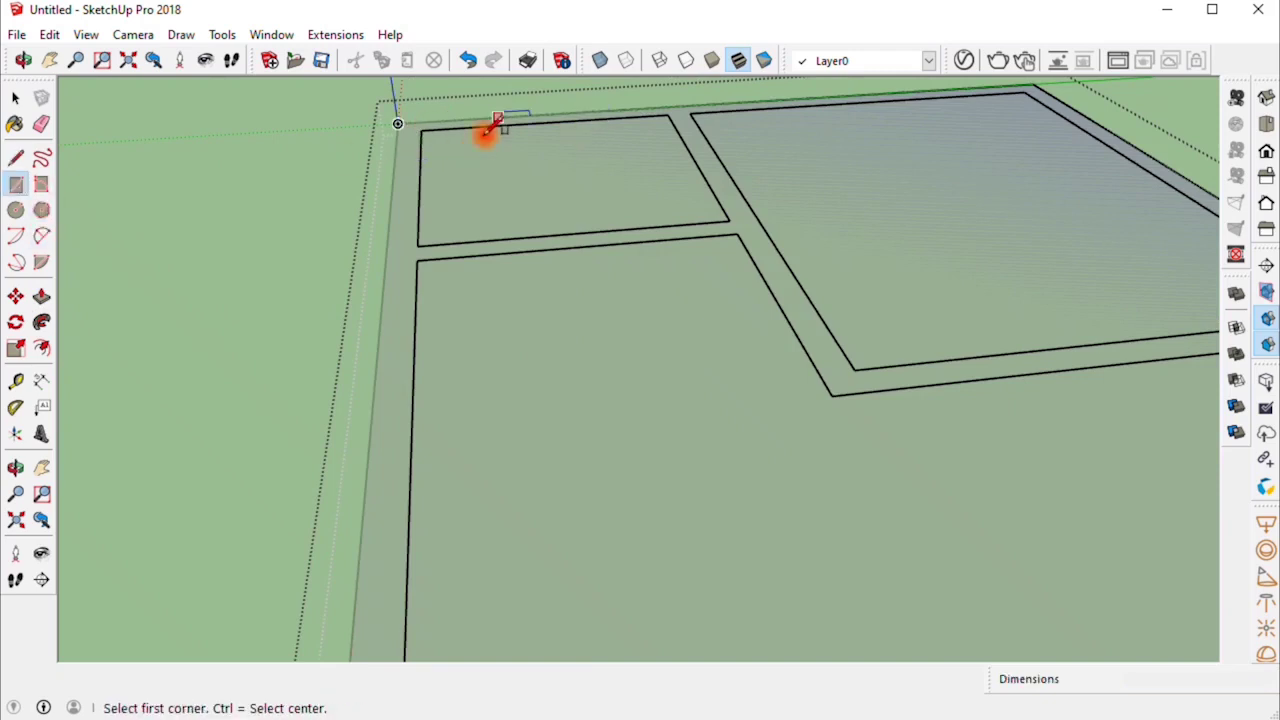
pyautogui.click(421, 128)
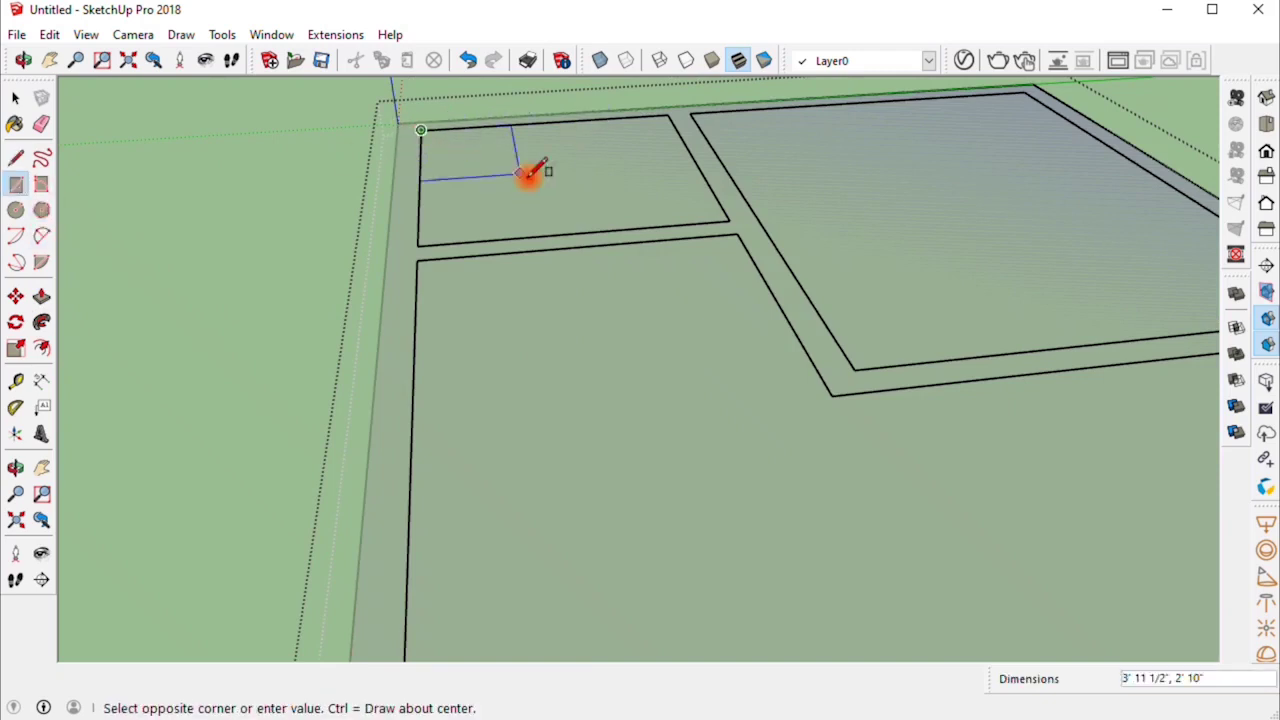
pyautogui.click(703, 230)
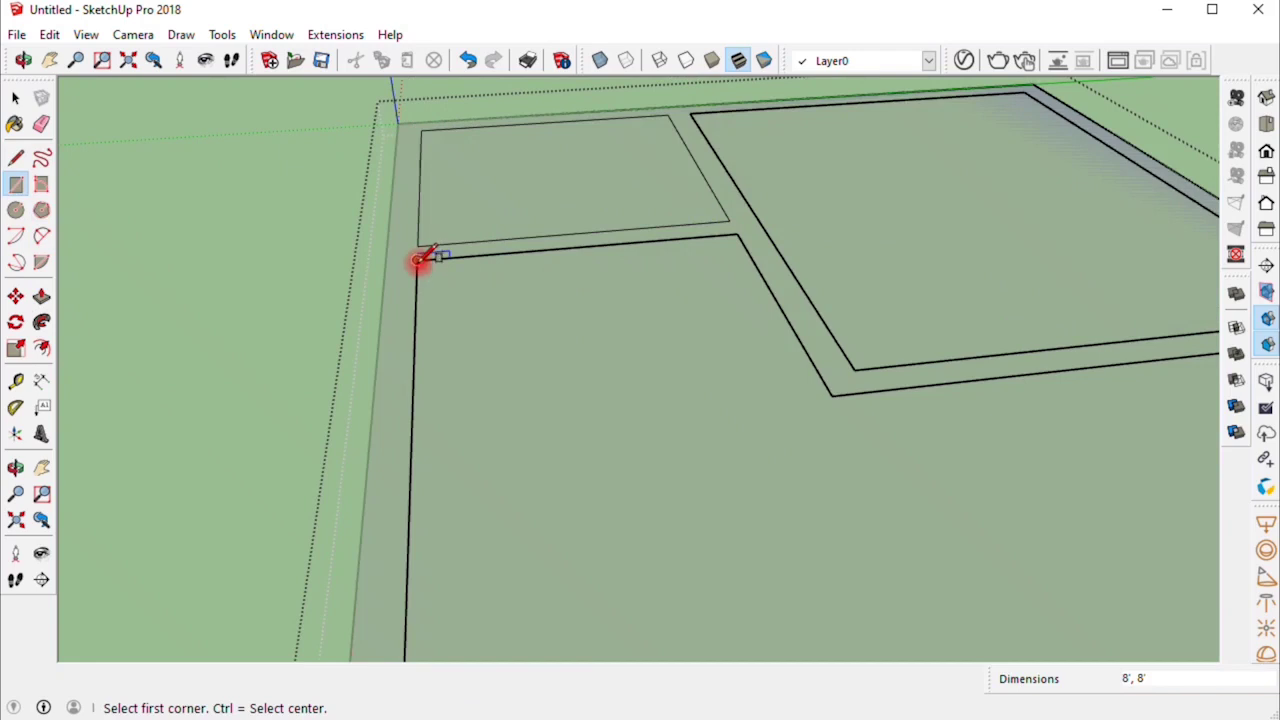
pyautogui.scroll(-3, 419, 259)
pyautogui.moveTo(771, 189); pyautogui.dragTo(820, 134, button='middle')
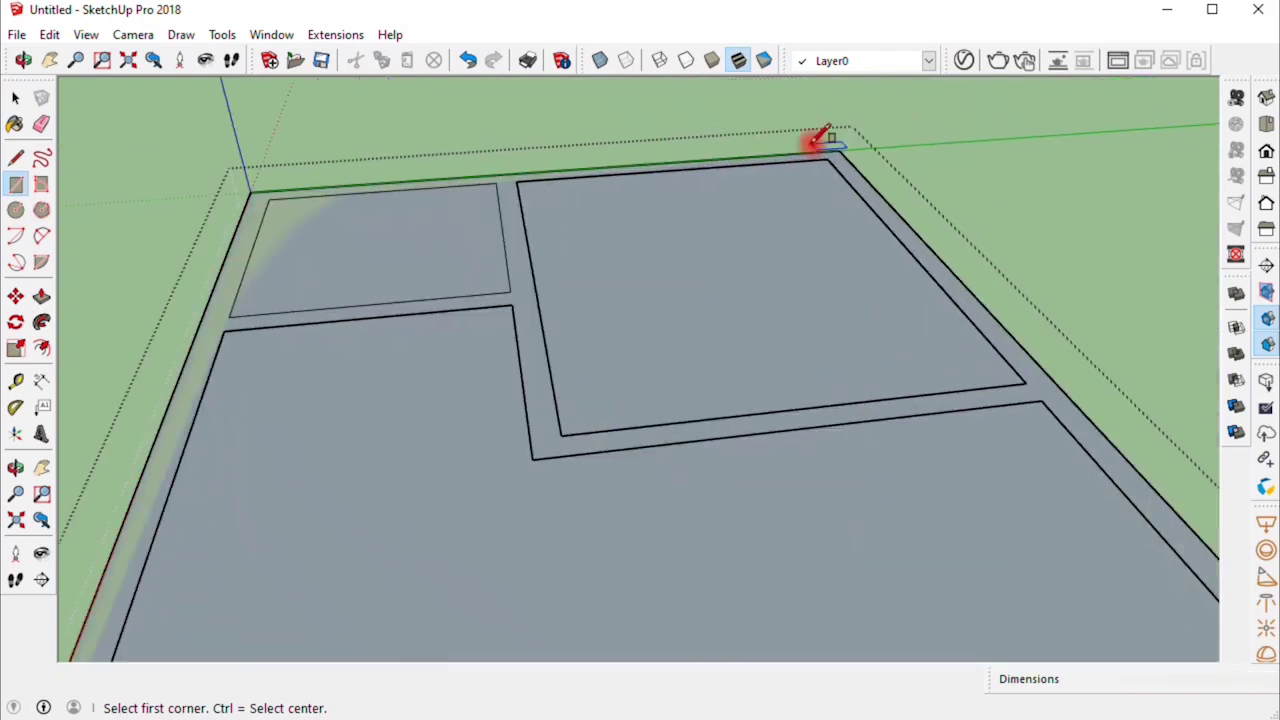
pyautogui.click(517, 180)
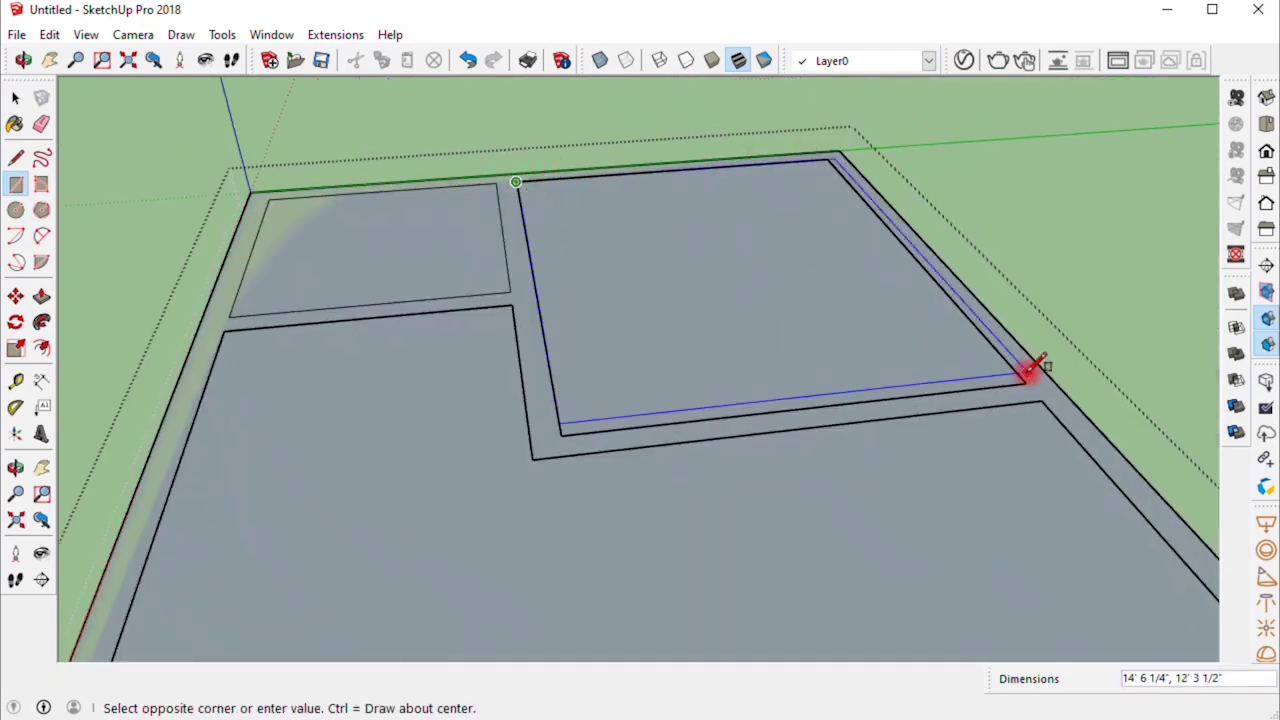
pyautogui.click(1023, 380)
pyautogui.scroll(-3, 775, 236)
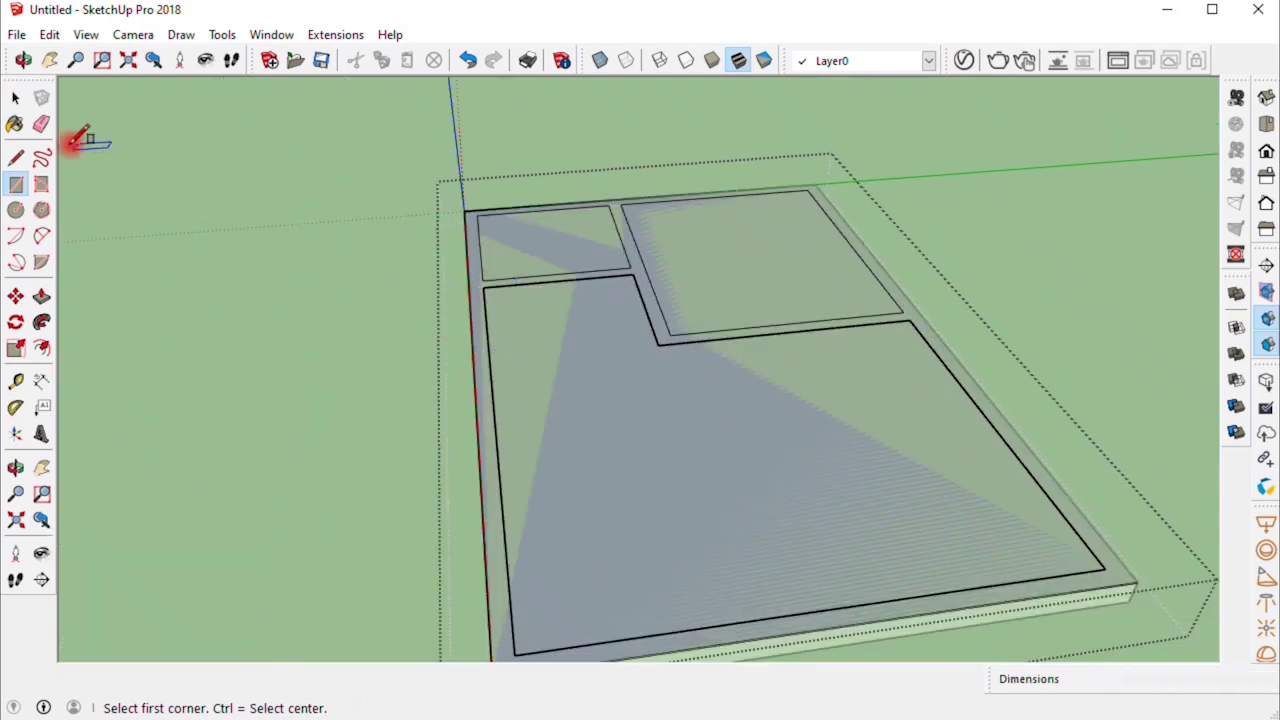
# Step: Draw lines closing the remaining room and wall outlines, including 8', 20' 9" and 12' 9" edges
pyautogui.click(15, 158)
pyautogui.click(633, 272)
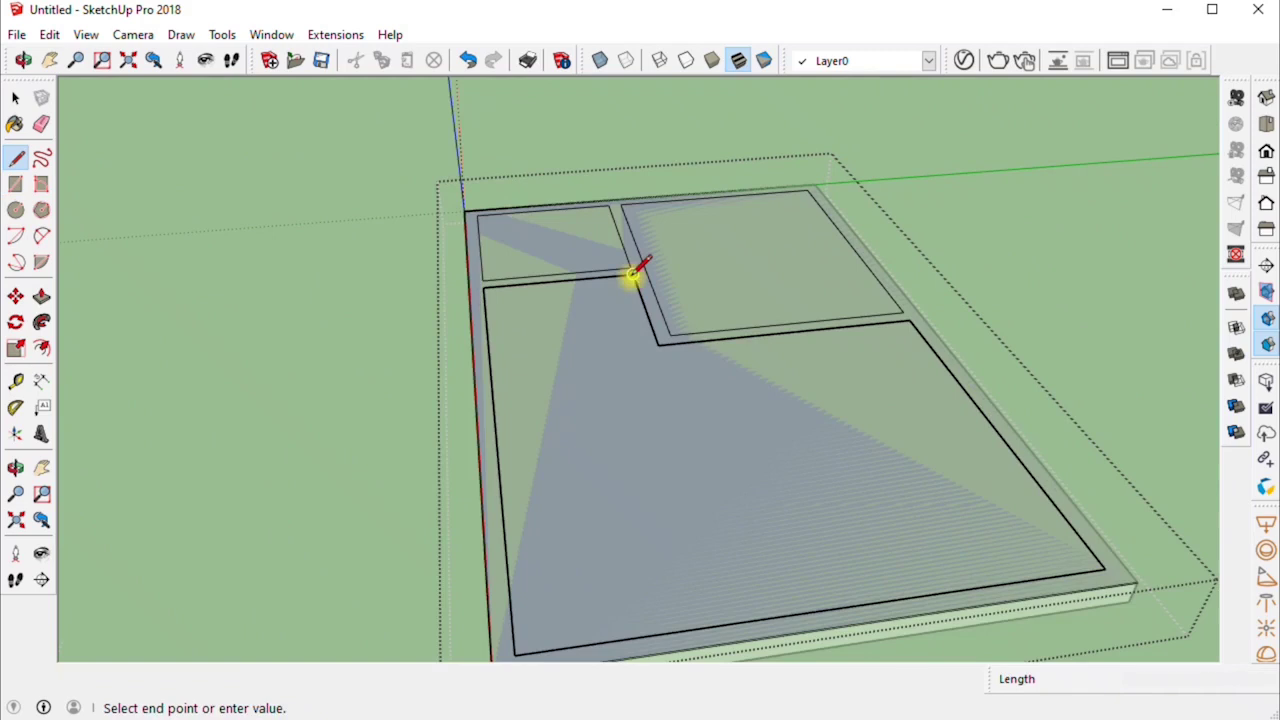
pyautogui.click(483, 286)
pyautogui.scroll(-2, 485, 288)
pyautogui.click(502, 502)
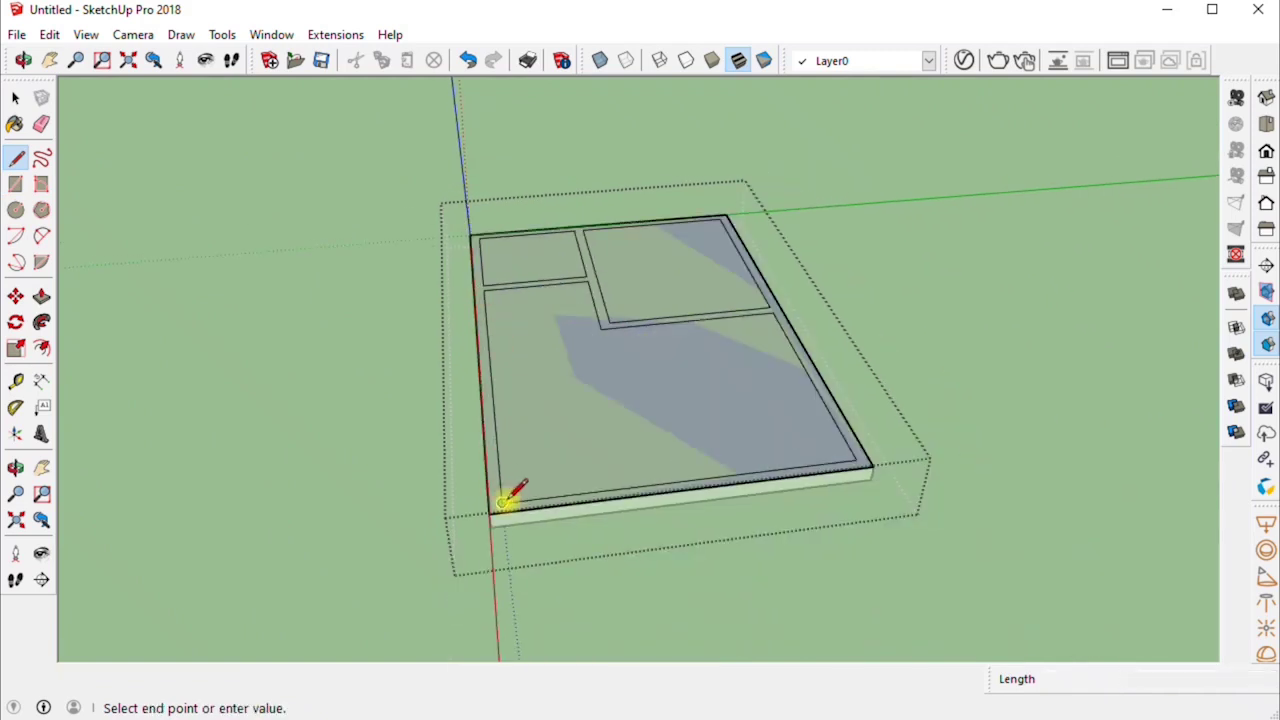
pyautogui.click(859, 461)
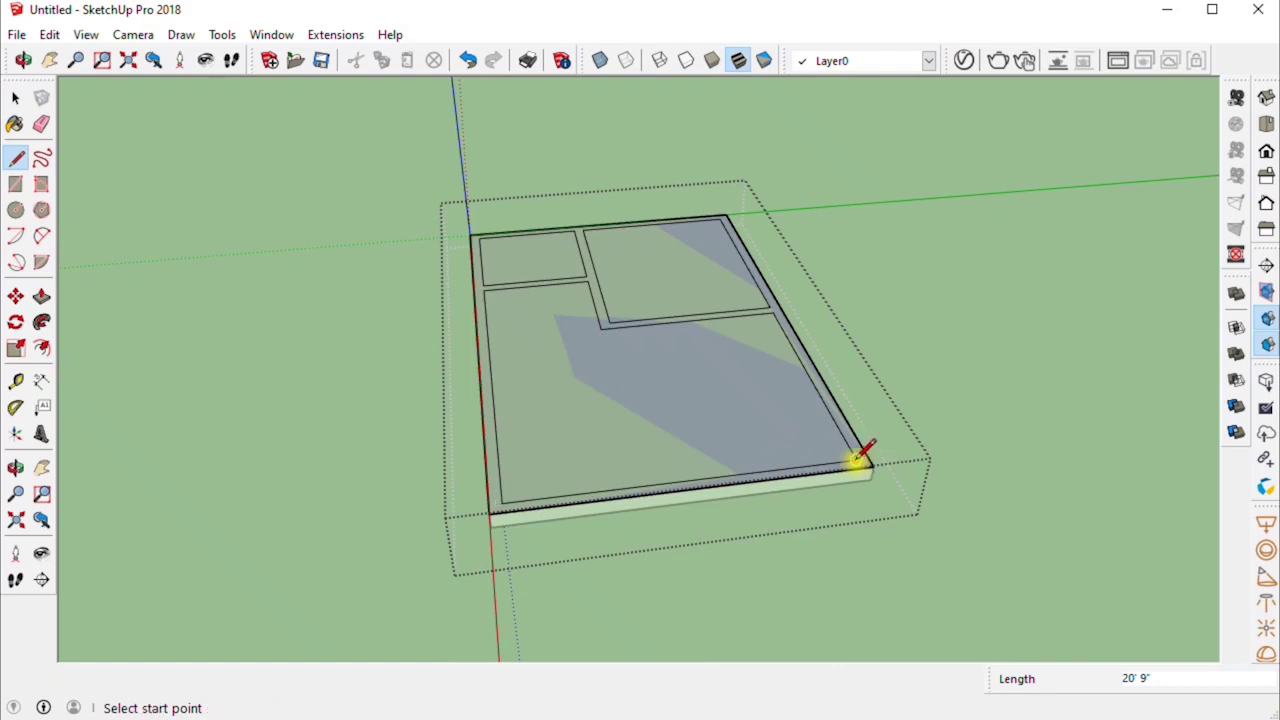
pyautogui.click(773, 312)
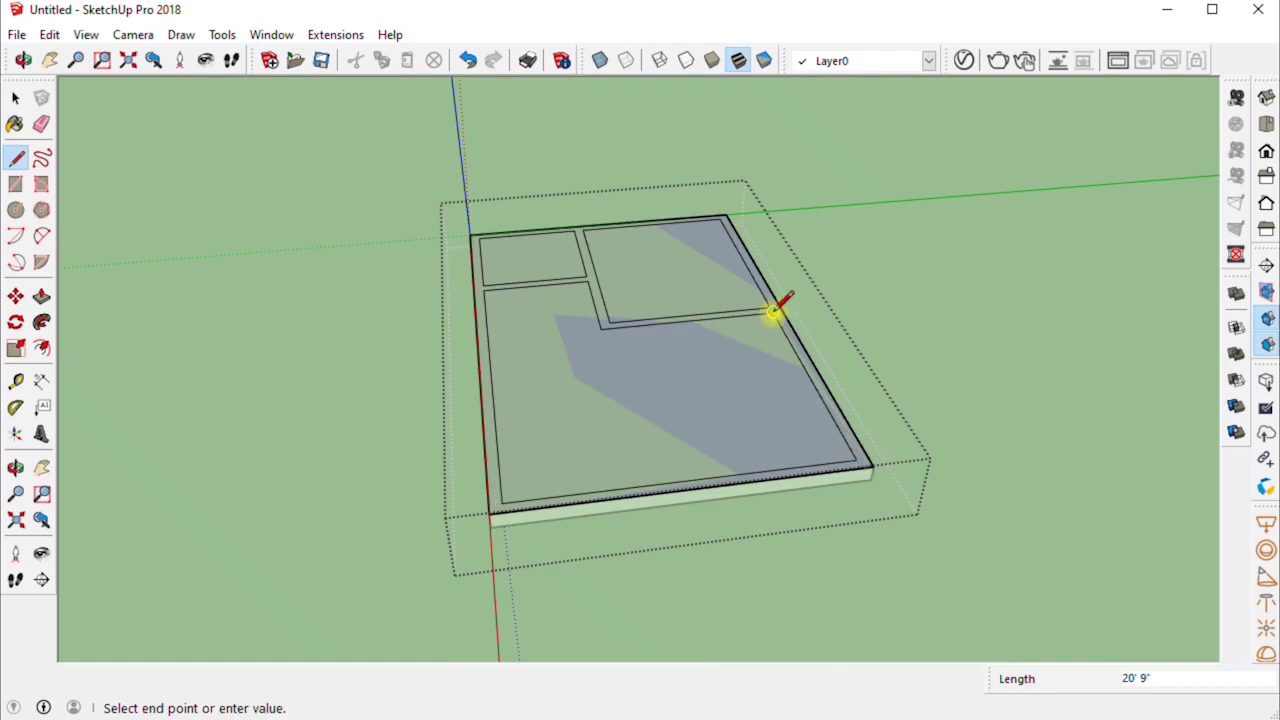
pyautogui.click(600, 326)
pyautogui.click(588, 284)
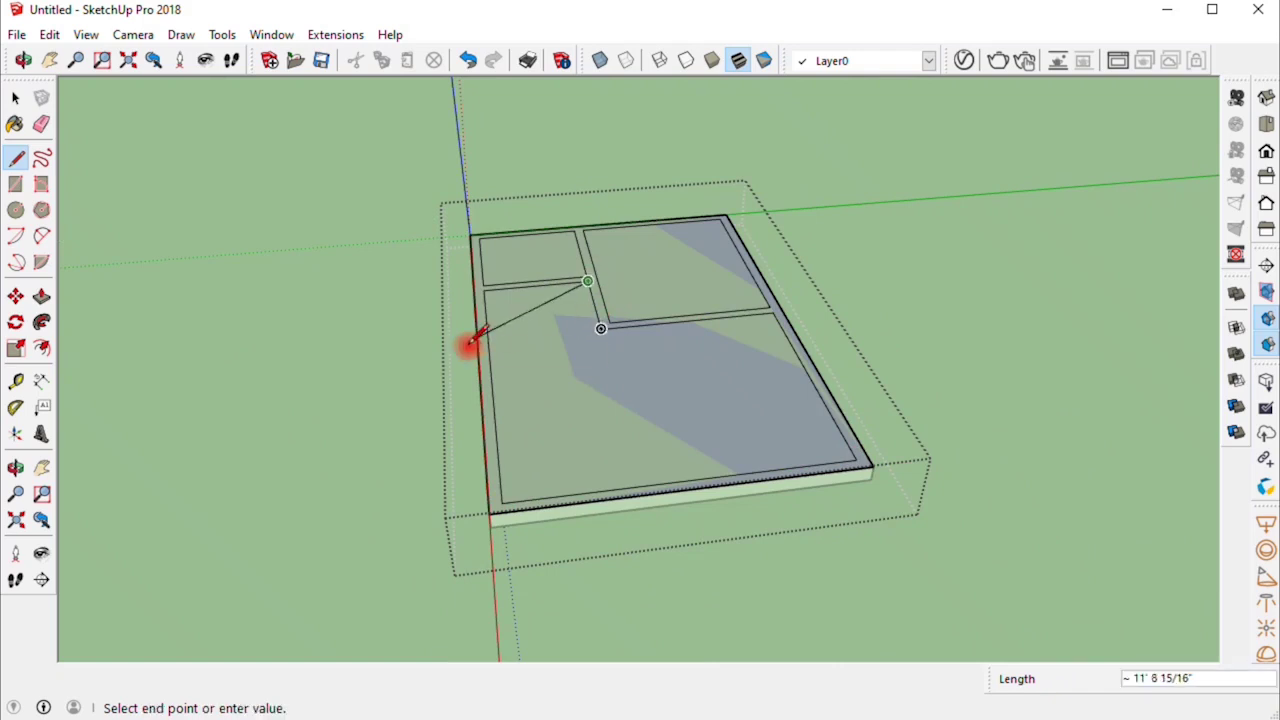
pyautogui.click(468, 338)
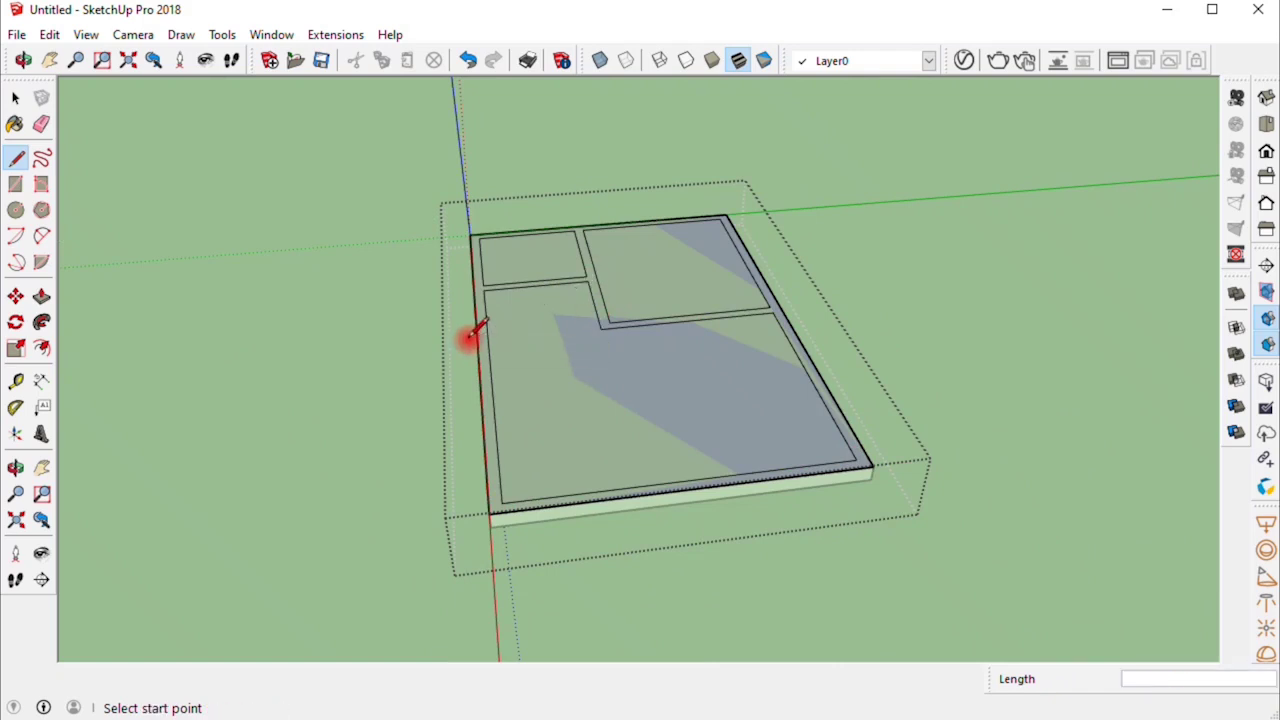
# Step: Push/pull the wall strips upward, raising walls about 2' 7 7/8" around the three rooms
pyautogui.click(55, 296)
pyautogui.click(480, 323)
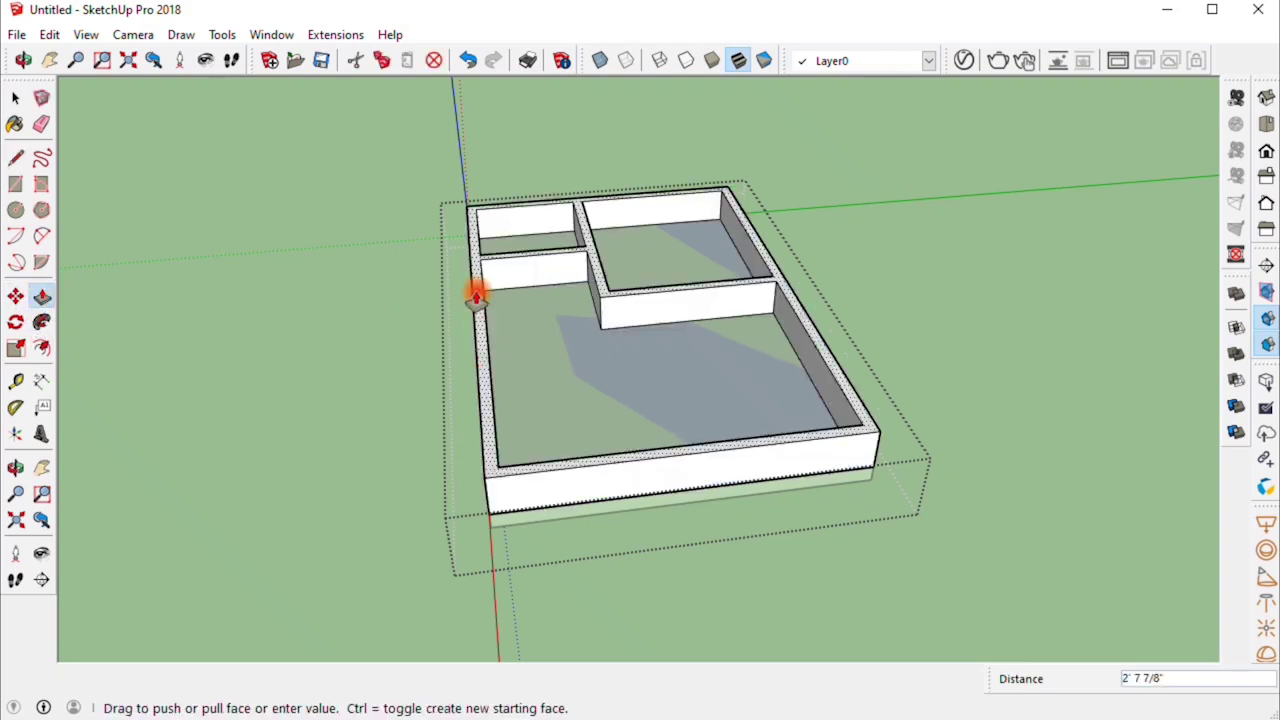